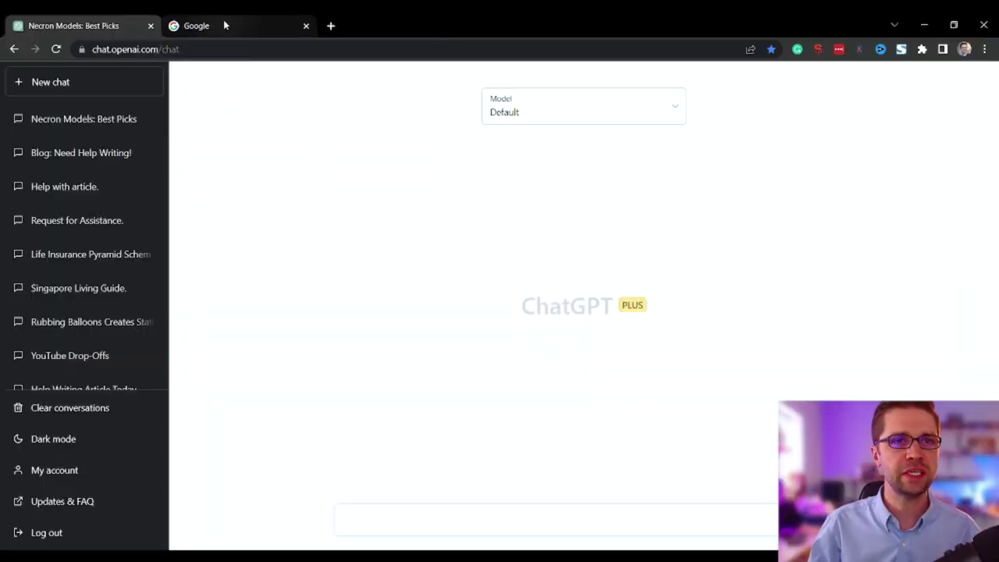
Switch from the empty ChatGPT chat to the Google homepage tab.
click(223, 23)
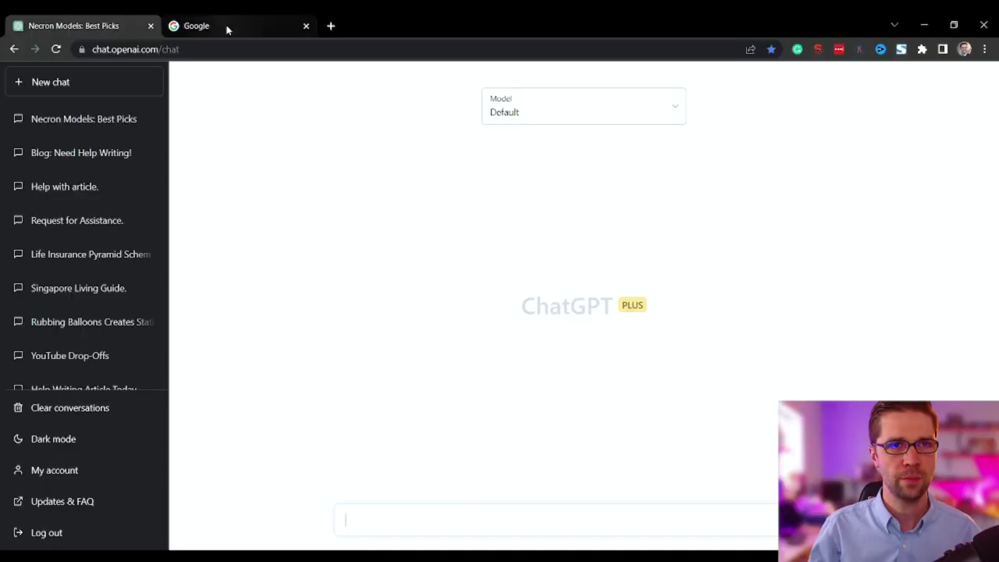
click(230, 31)
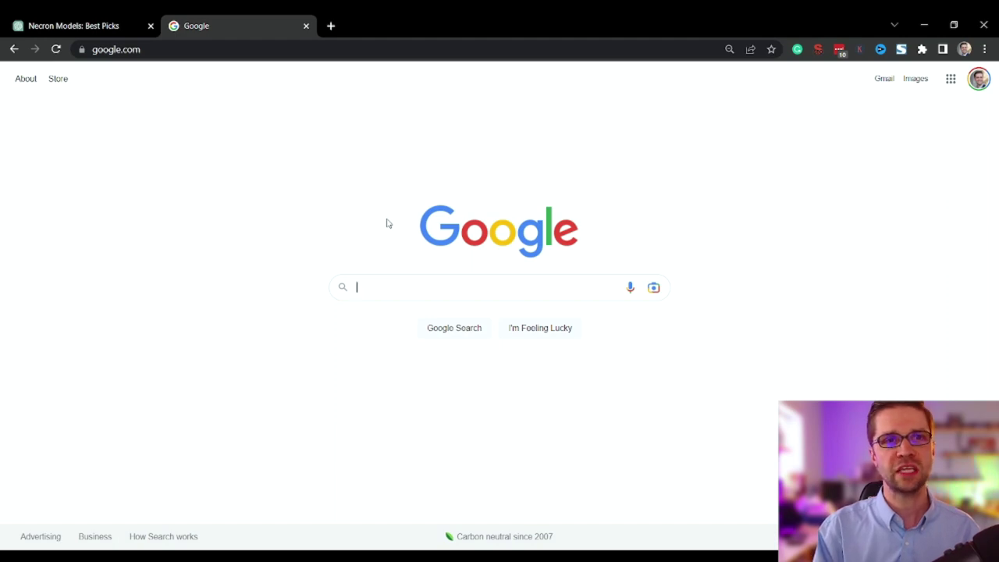
Search Google for 'coolest warhammer armys' and accept the corrected 'armies' spelling.
text(coolest warhammer army)
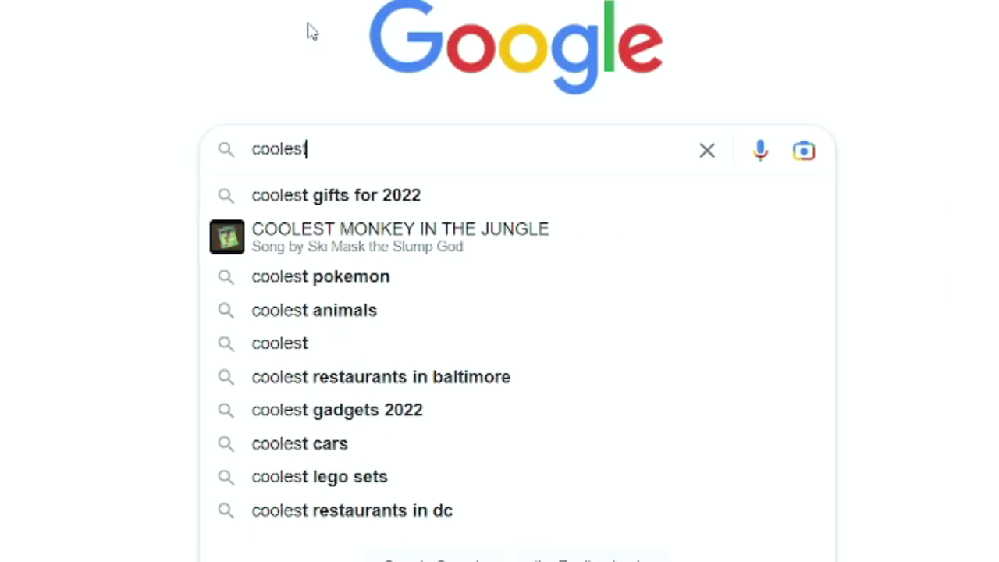
text(s)
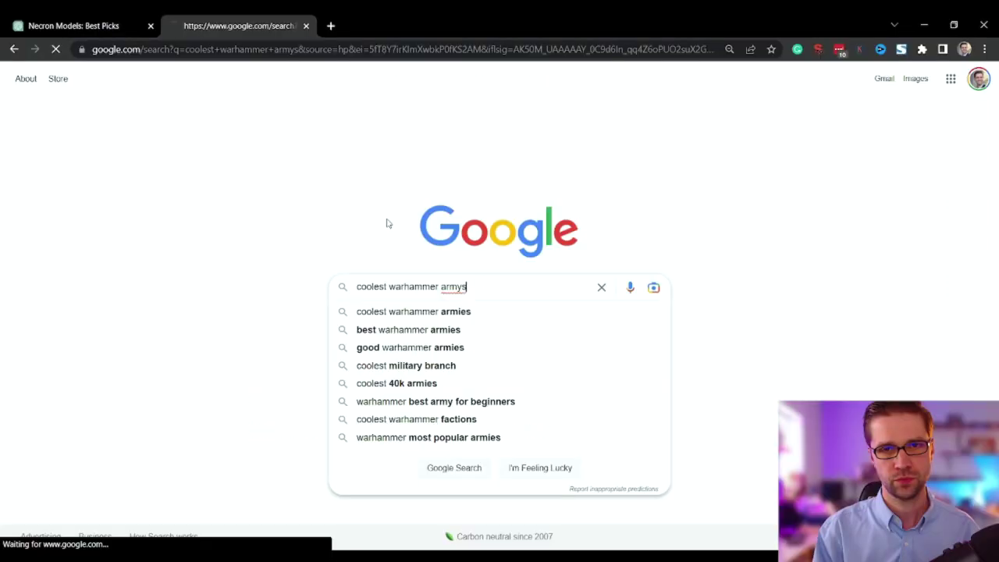
key(Return)
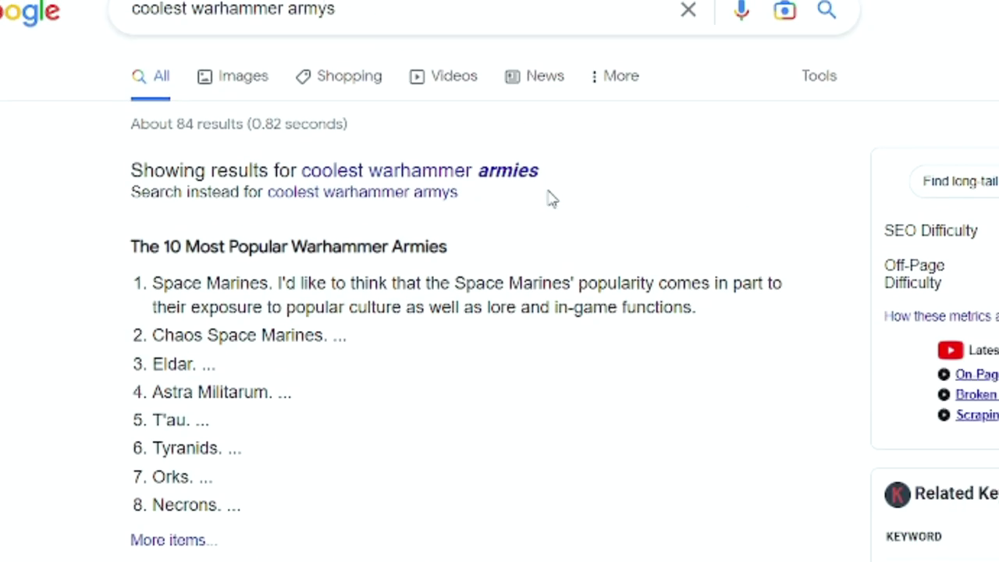
click(507, 171)
Open the Dicebreaker best-armies article in a background tab and go to the top-10 article.
scroll(207, 302, down, 1)
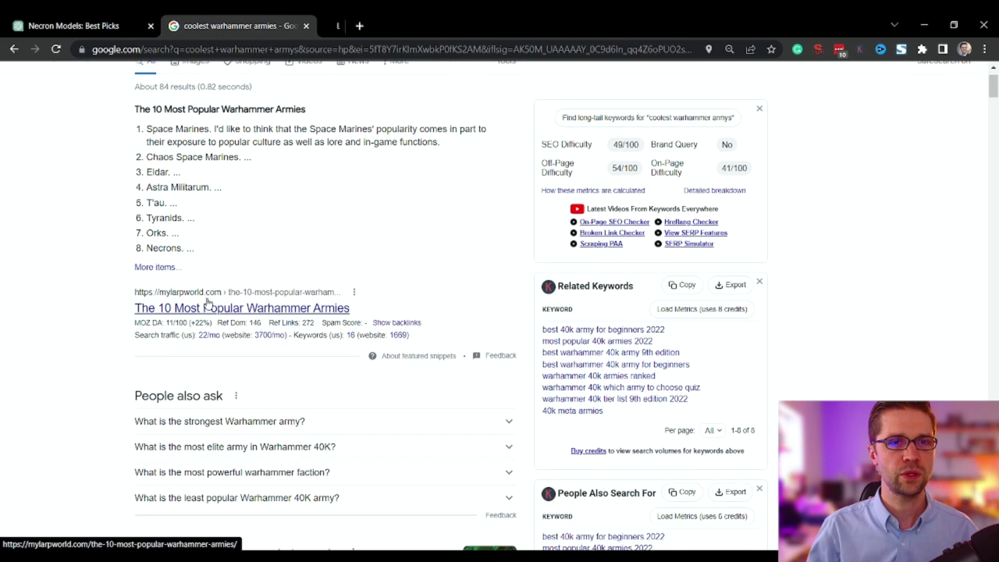
scroll(207, 302, down, 2)
click(261, 317)
click(258, 317)
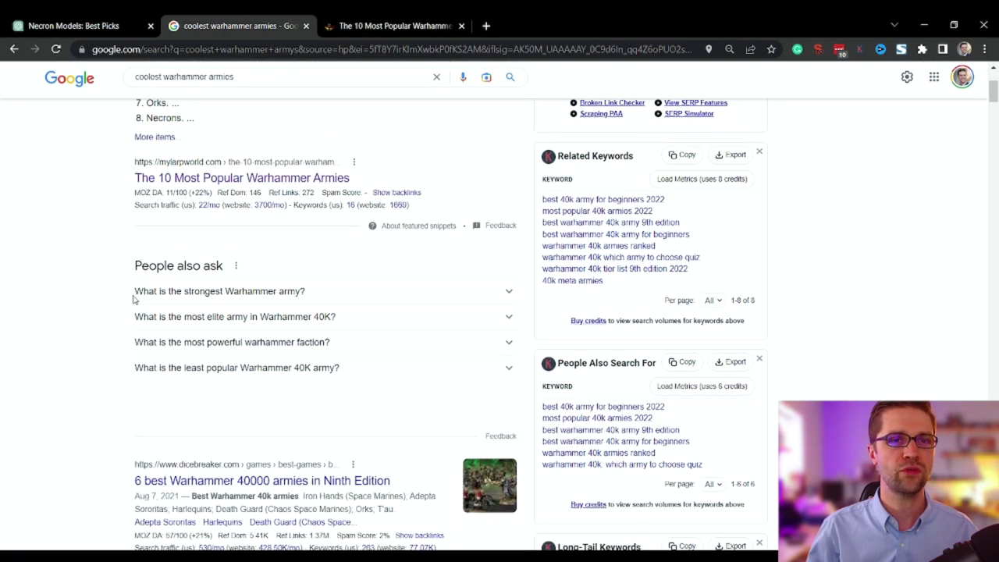
scroll(98, 290, down, 2)
middle_click(230, 349)
click(342, 20)
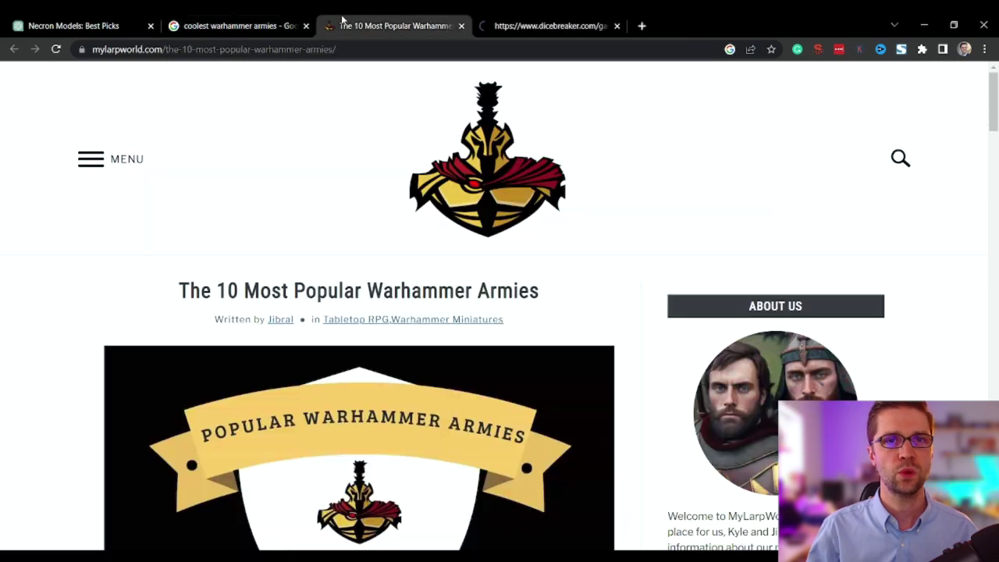
Dismiss the popup and read through The 10 Most Popular Warhammer Armies article.
scroll(289, 261, down, 1)
scroll(304, 276, up, 1)
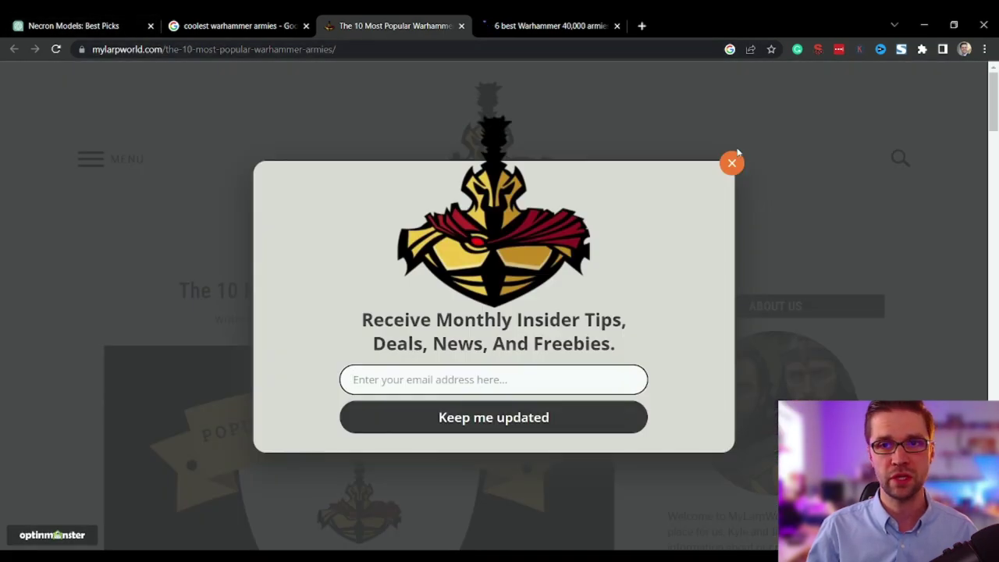
click(732, 162)
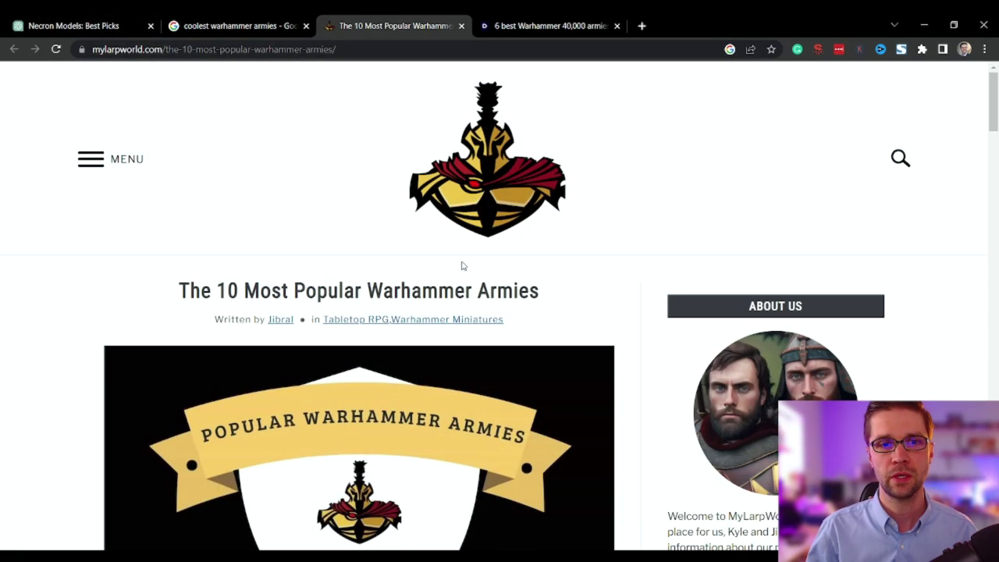
scroll(461, 265, down, 15)
scroll(273, 336, down, 3)
scroll(269, 320, down, 20)
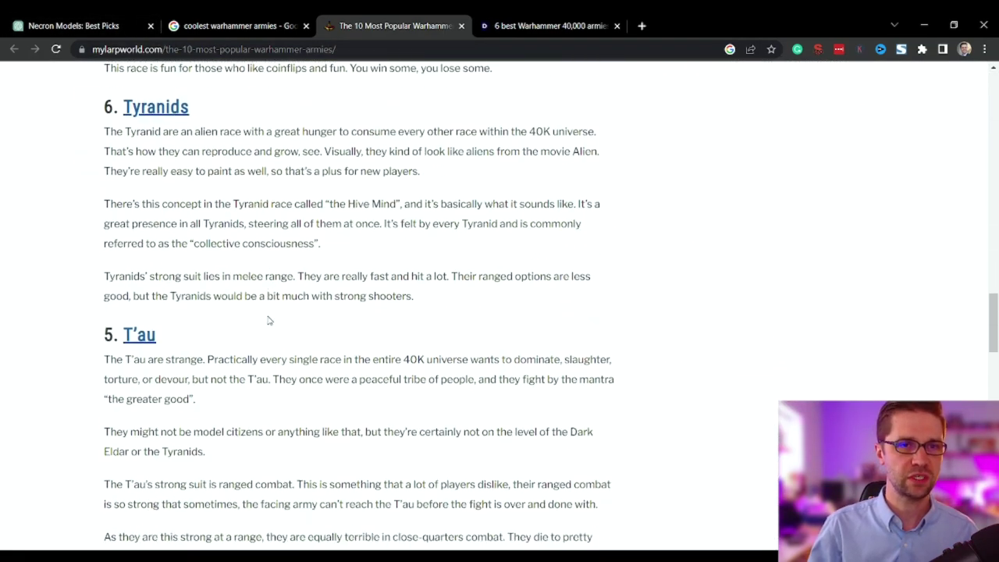
scroll(260, 255, up, 15)
scroll(259, 254, up, 15)
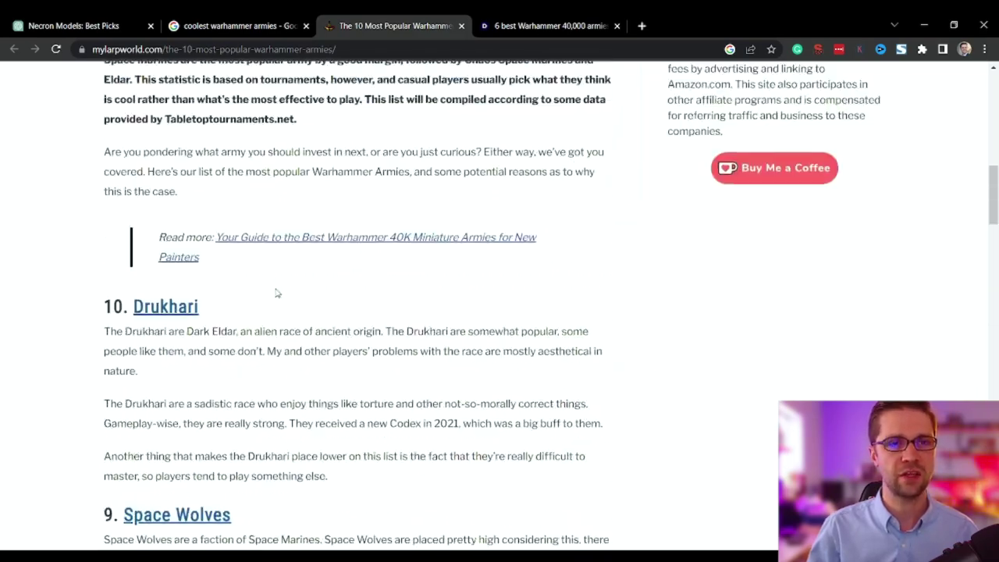
Read through Dicebreaker's 6 best Warhammer 40,000 armies article, then return to the top-10 article.
key(ctrl+Tab)
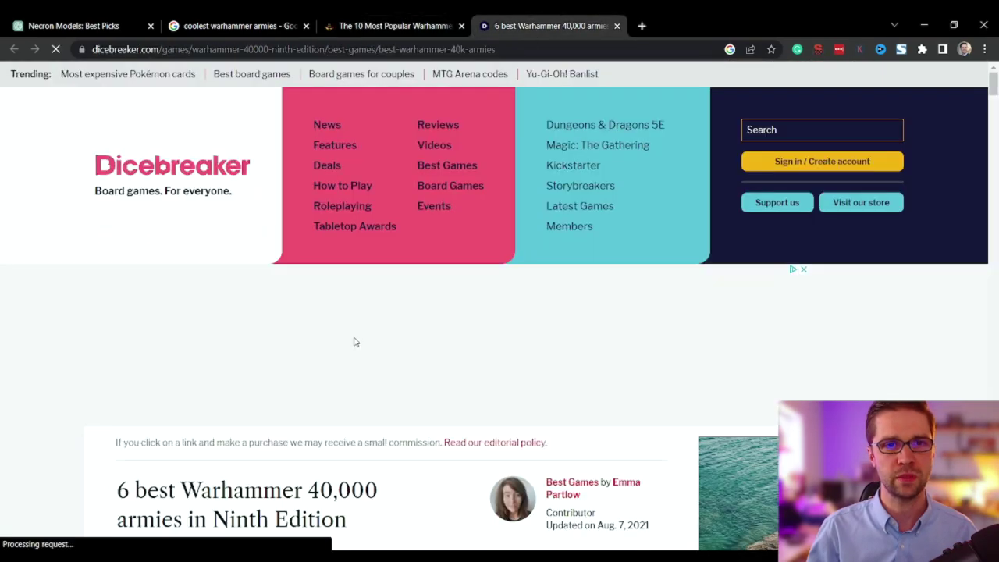
scroll(238, 334, down, 7)
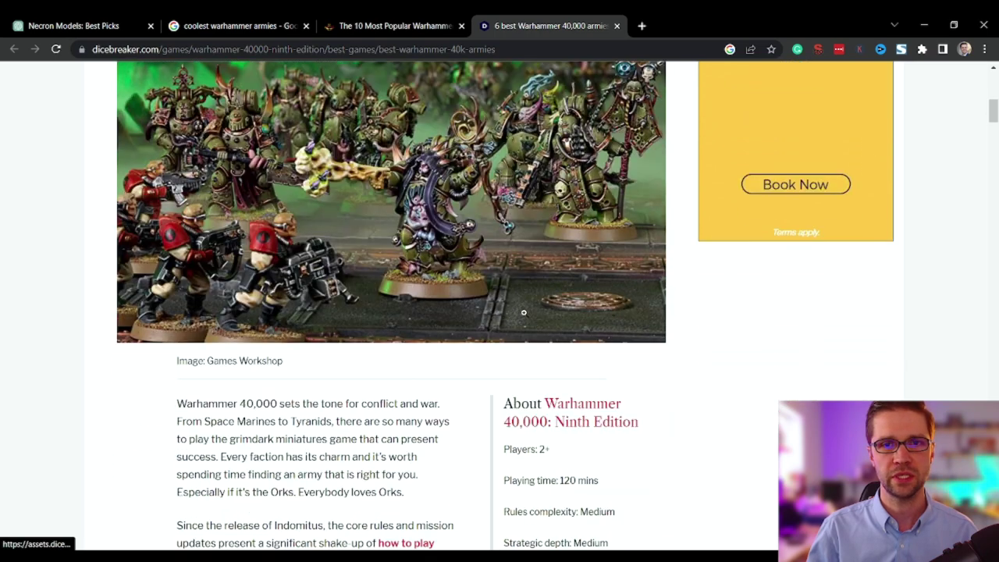
scroll(524, 312, up, 1)
scroll(524, 312, down, 8)
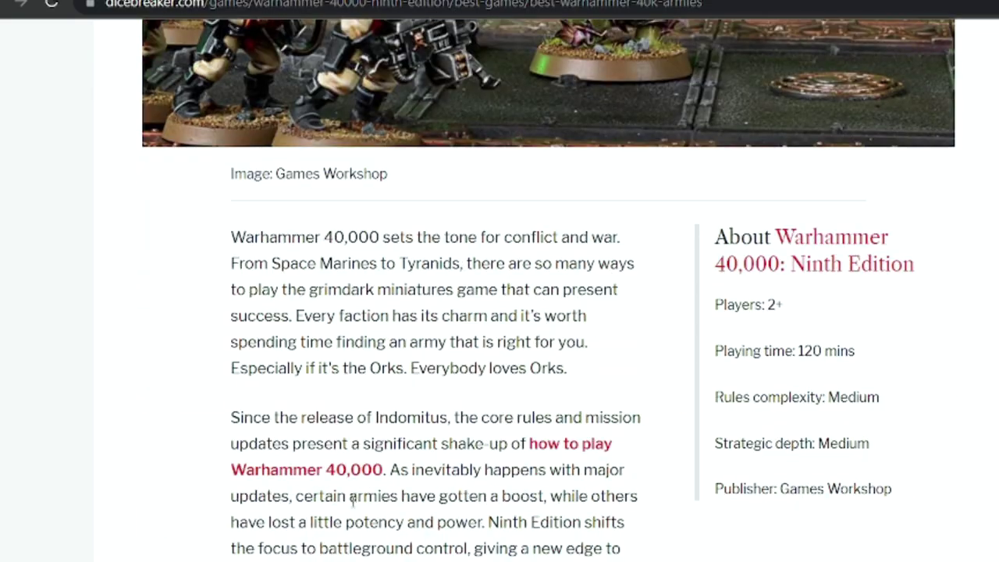
scroll(355, 494, down, 20)
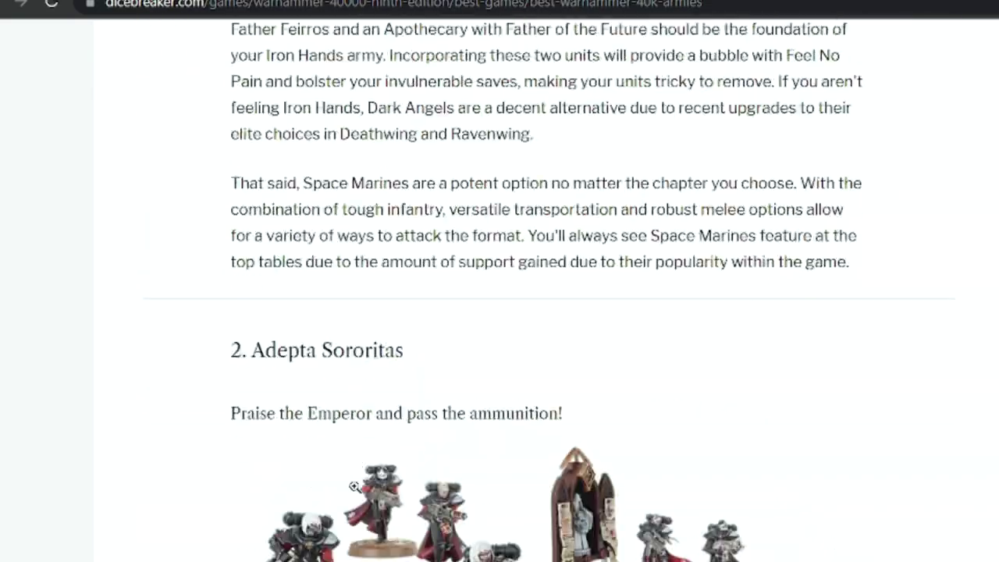
scroll(355, 494, down, 20)
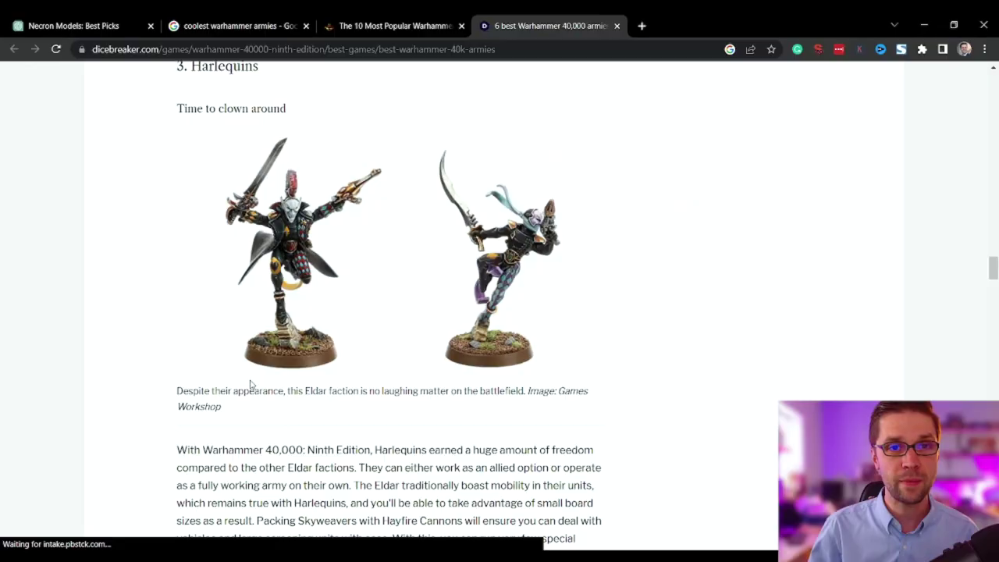
scroll(250, 380, down, 20)
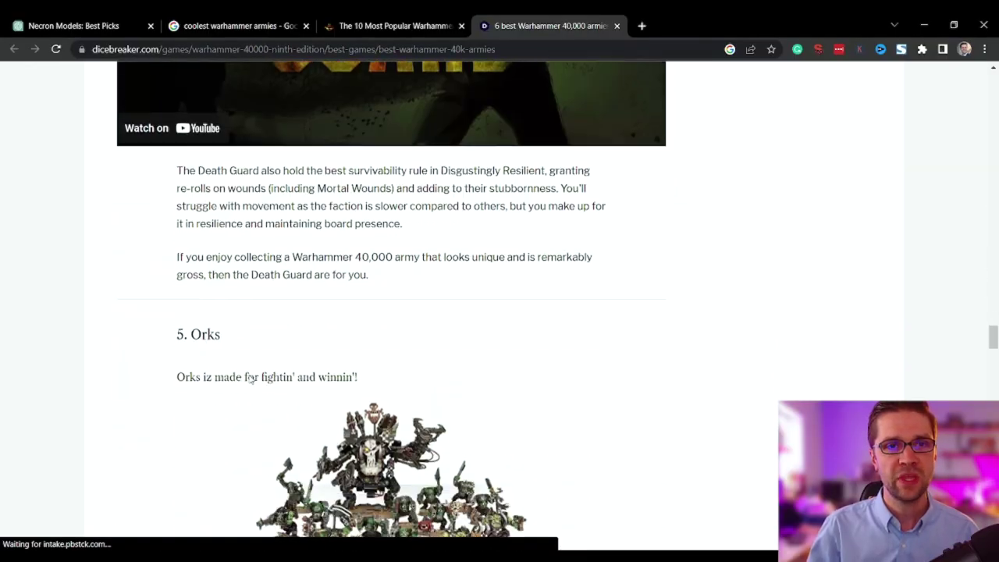
scroll(250, 380, down, 20)
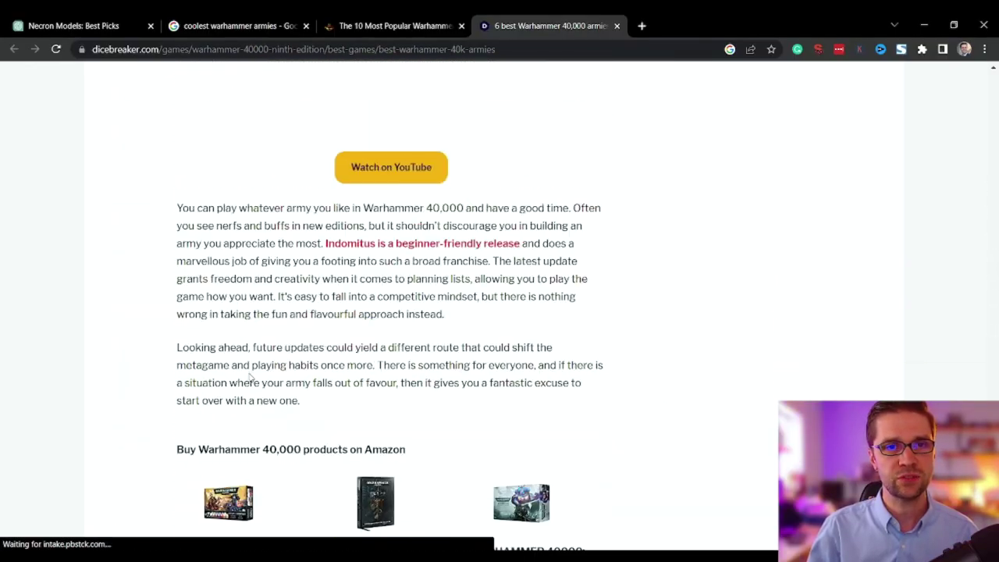
scroll(248, 374, up, 10)
key(ctrl+shift+Tab)
Copy the top-10 article's H2 army headings from SEO META in 1 CLICK into the ChatGPT box.
scroll(274, 429, up, 5)
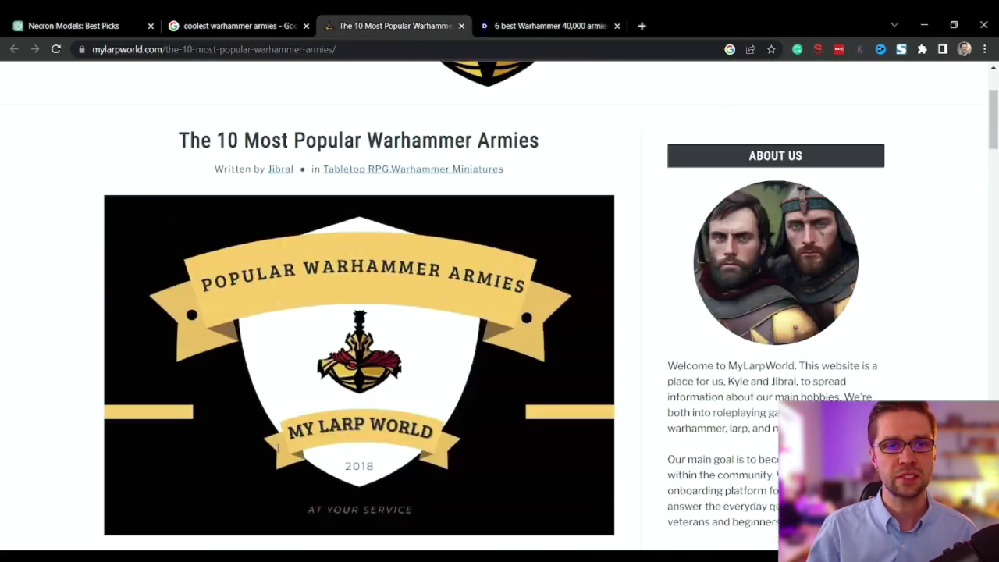
scroll(274, 429, down, 5)
click(818, 49)
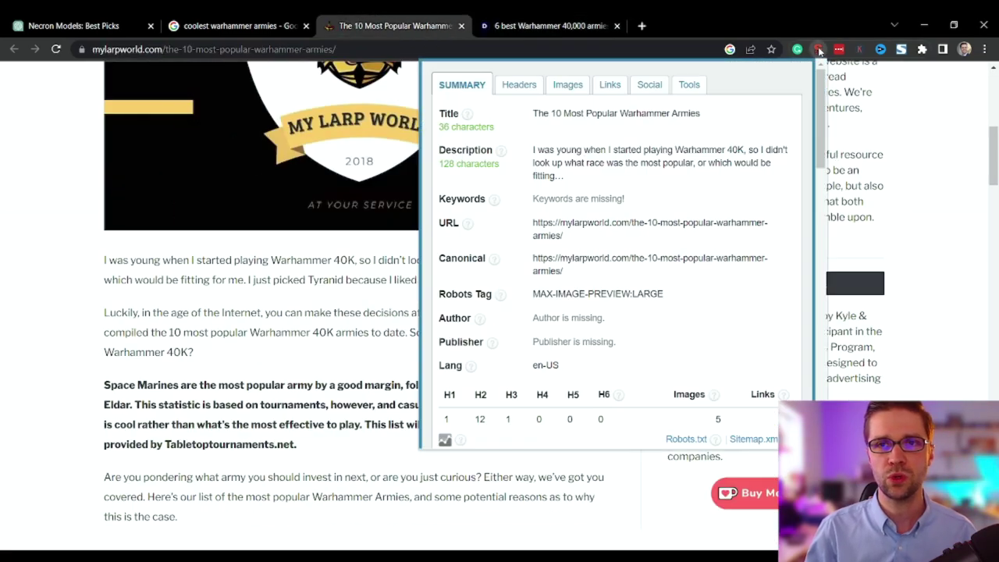
click(517, 85)
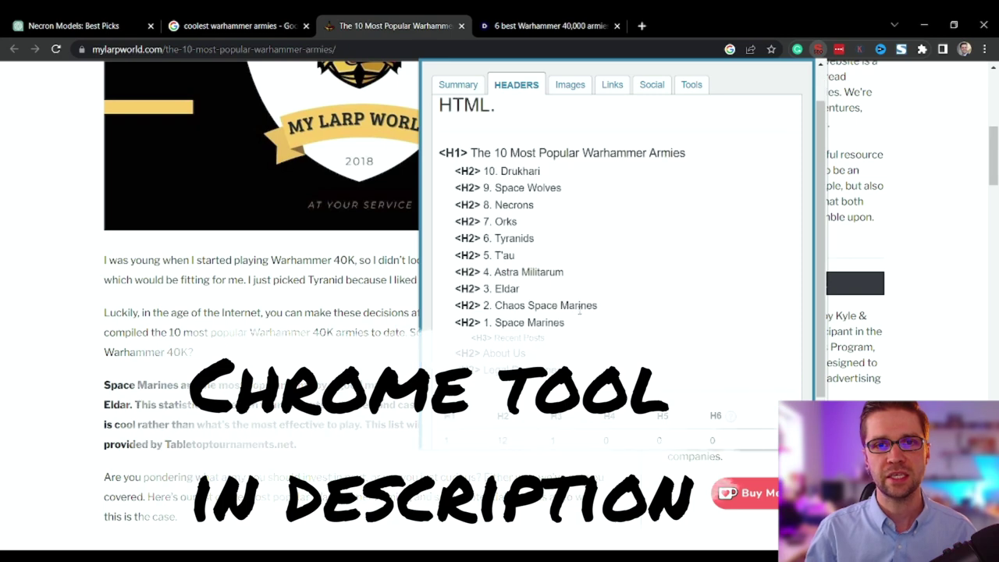
drag(573, 328, 442, 181)
key(ctrl+c)
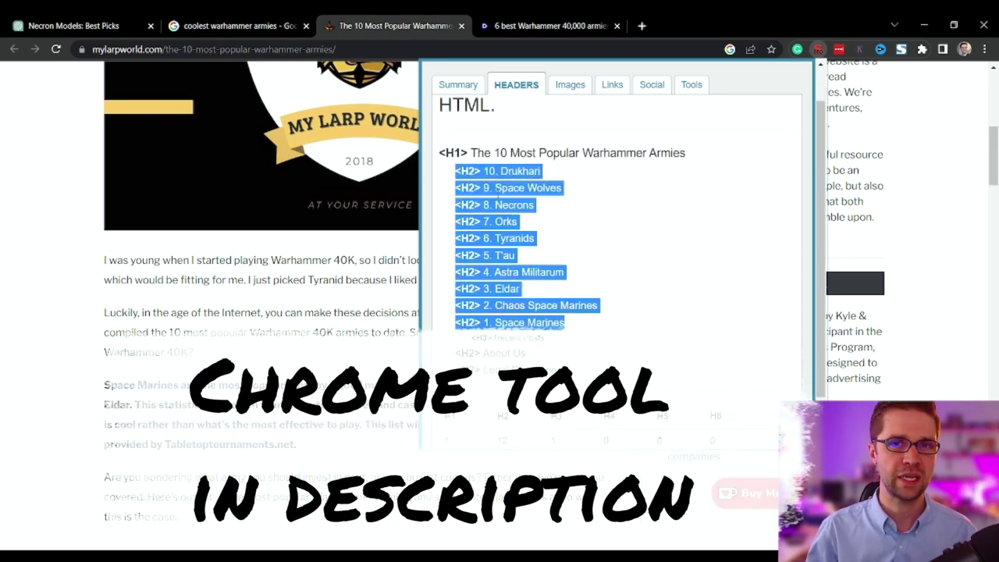
click(73, 25)
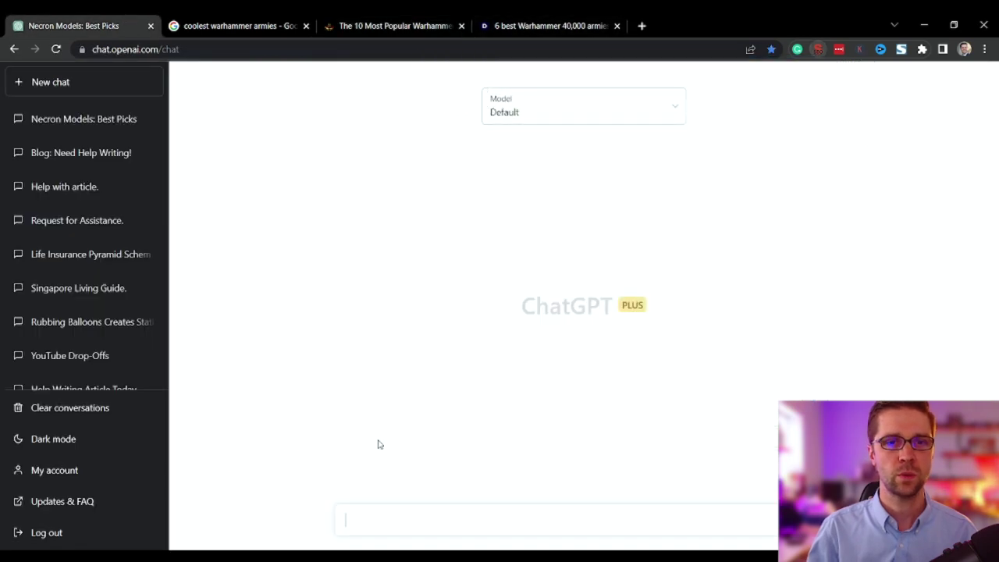
click(377, 442)
key(ctrl+v)
Copy the Dicebreaker article's H1–H4 heading outline from SEO META in 1 CLICK.
click(583, 24)
scroll(450, 241, up, 5)
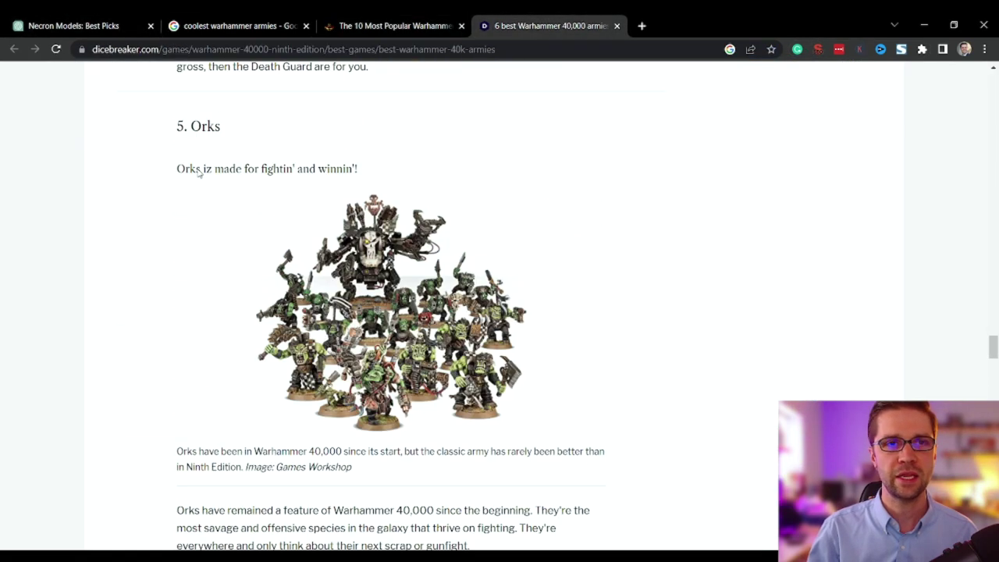
click(73, 26)
scroll(492, 482, up, 1)
scroll(491, 482, down, 2)
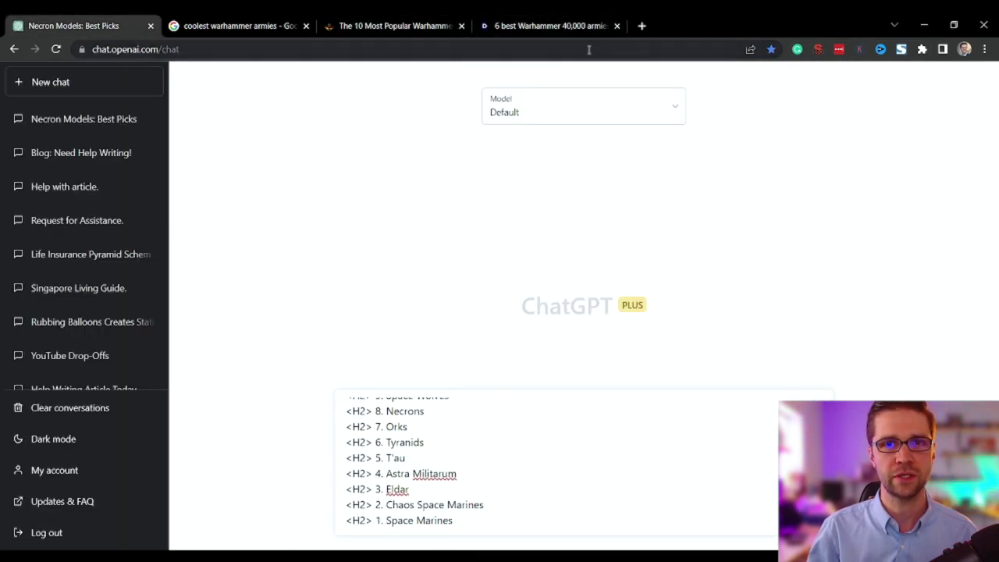
key(ctrl+4)
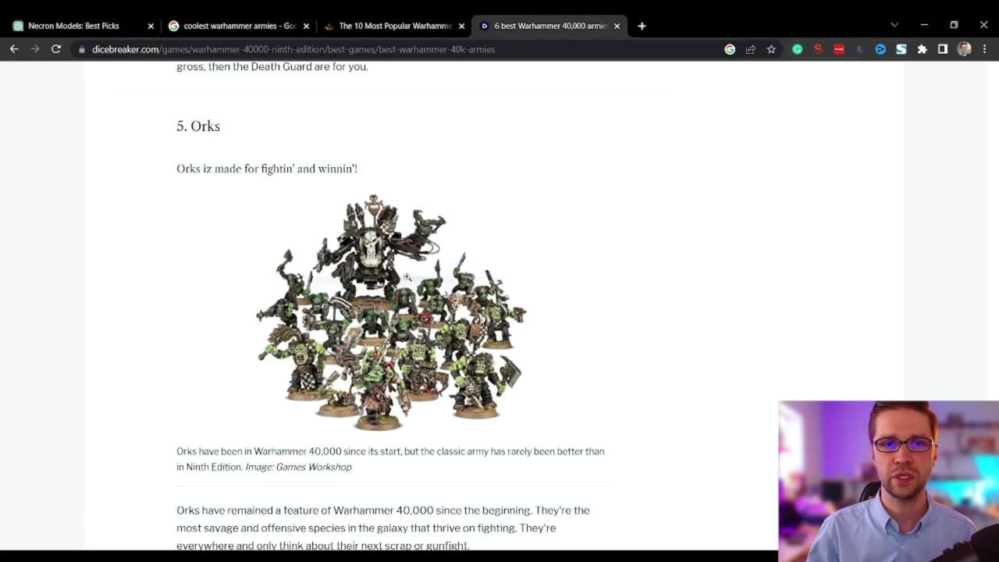
click(368, 303)
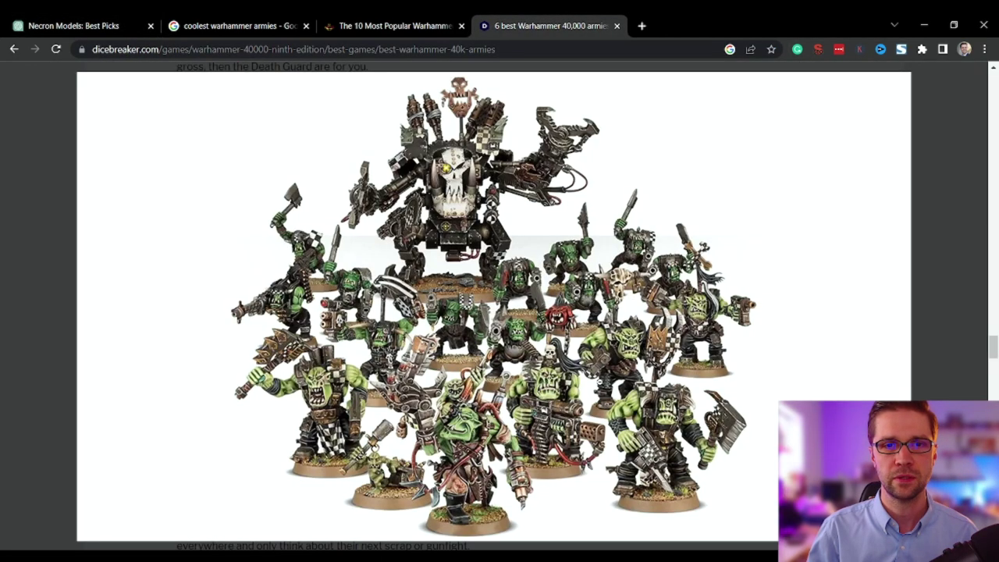
click(818, 49)
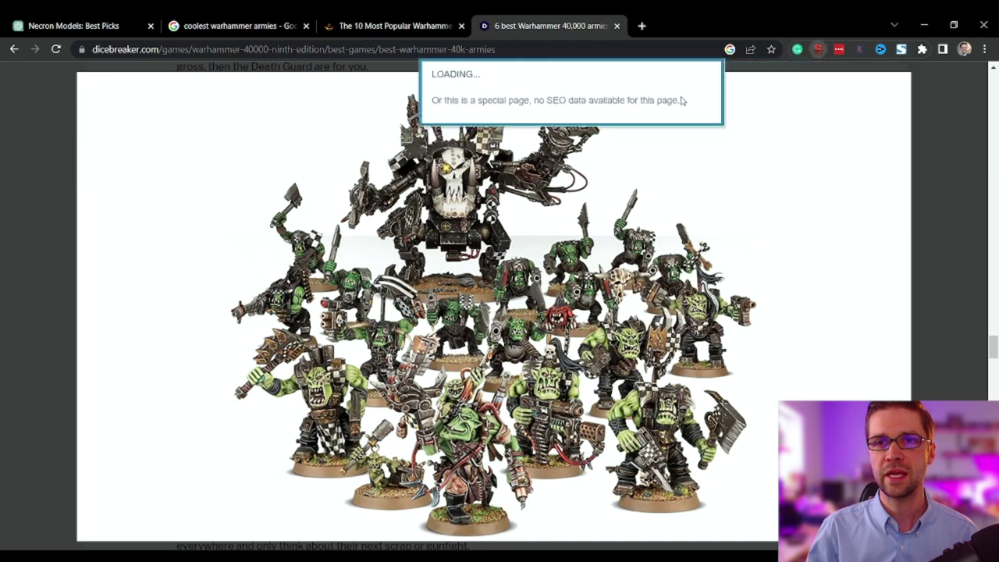
click(521, 86)
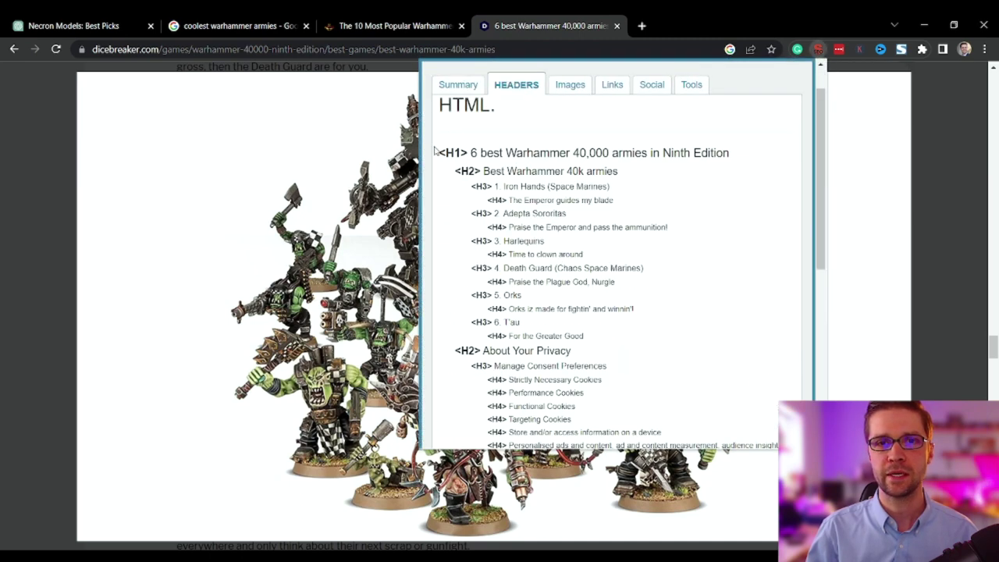
drag(434, 148, 604, 334)
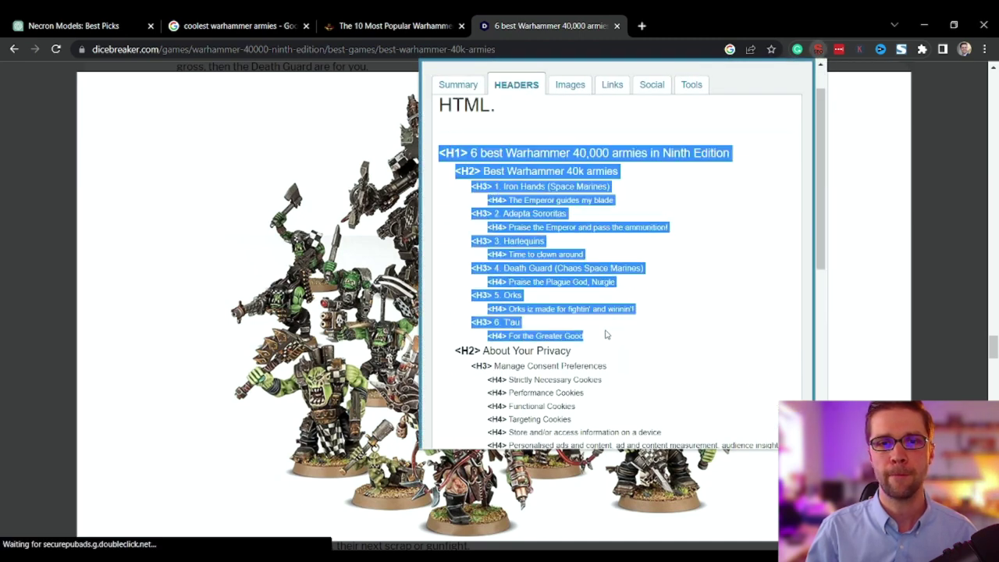
key(ctrl+1)
Paste the headings and send a request for an article intro in an 18-year-old's voice.
key(shift+Return)
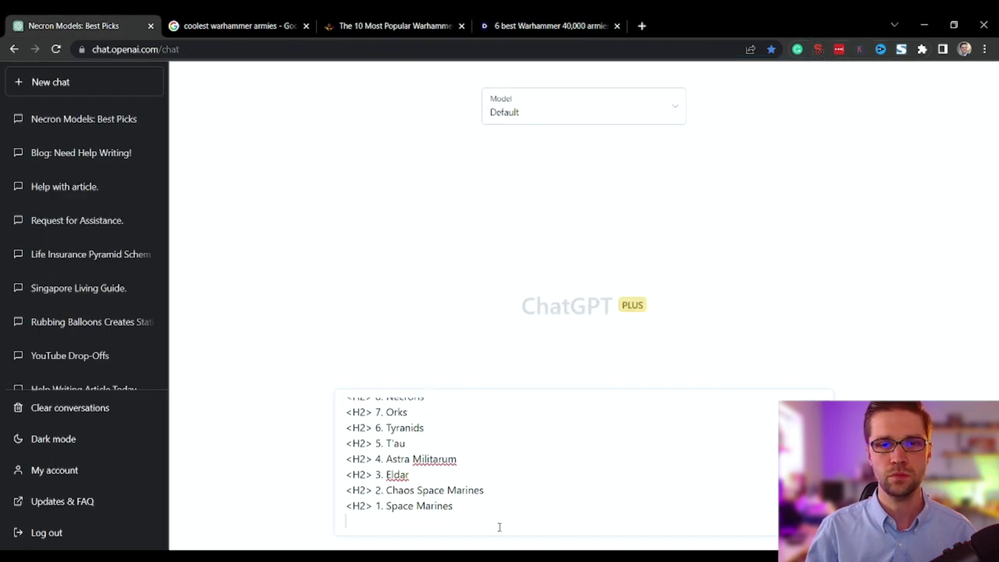
key(ctrl+v)
scroll(433, 454, up, 10)
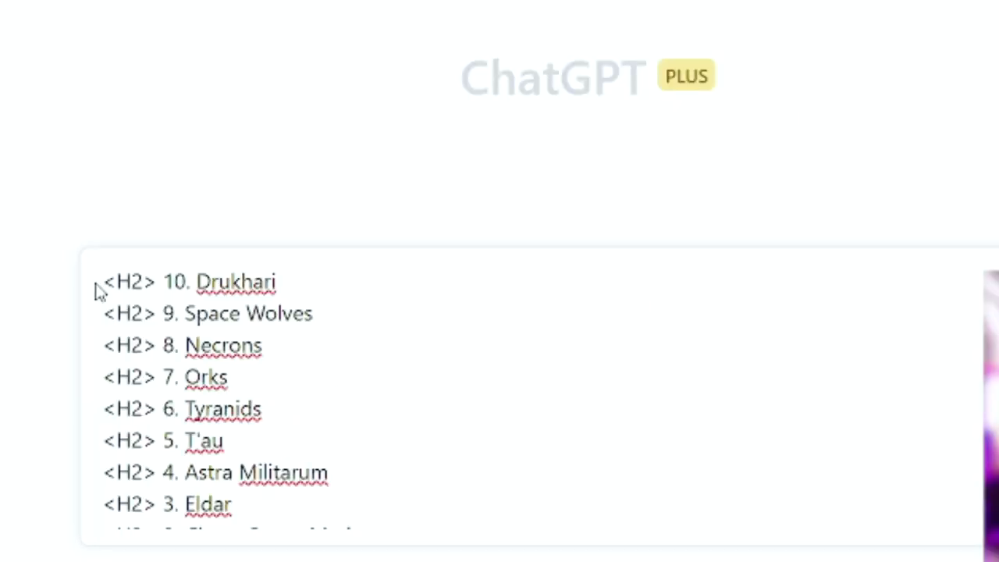
key(shift+Return)
key(shift+Return)
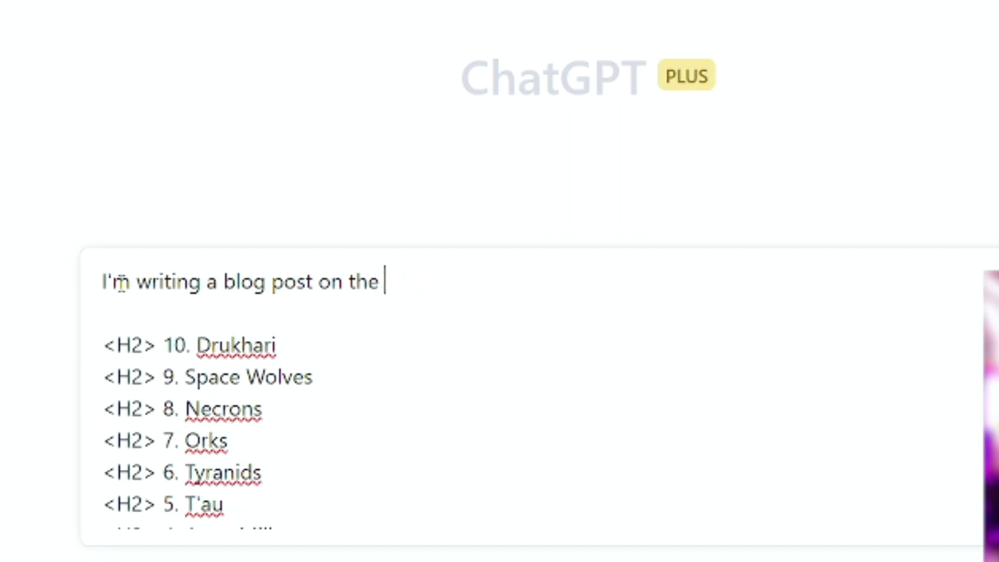
text(st)
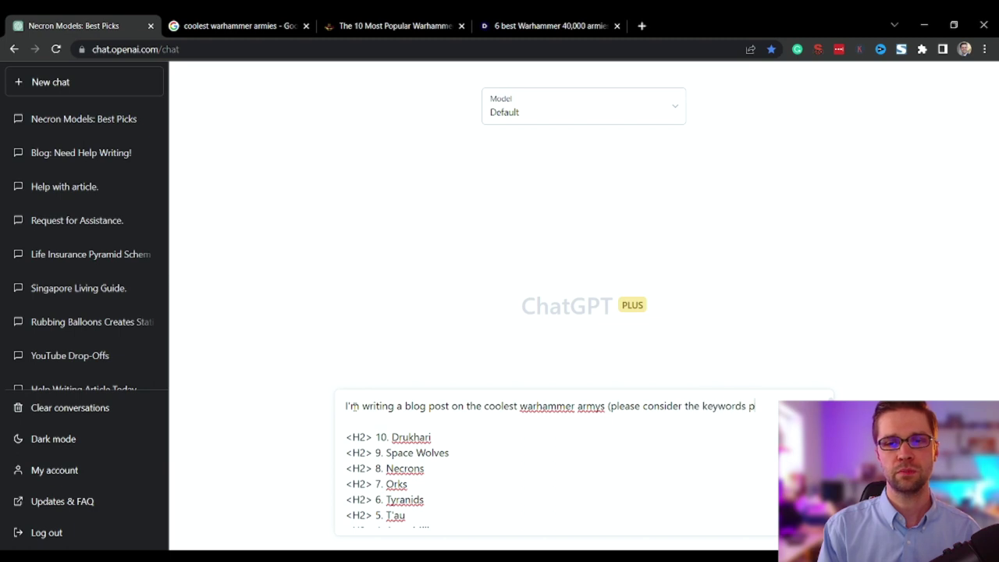
key(shift+Return)
text(write an intro)
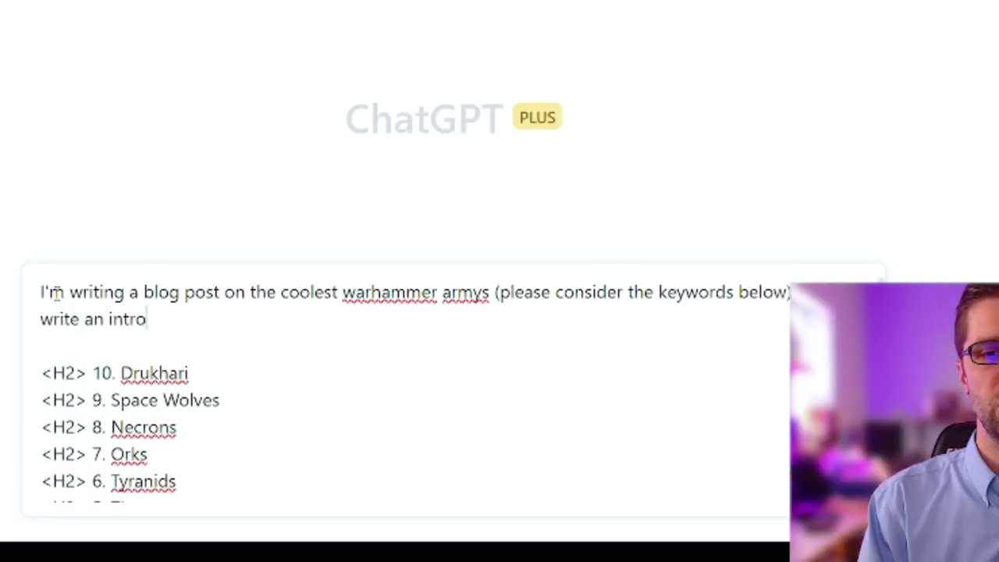
text( to the article in)
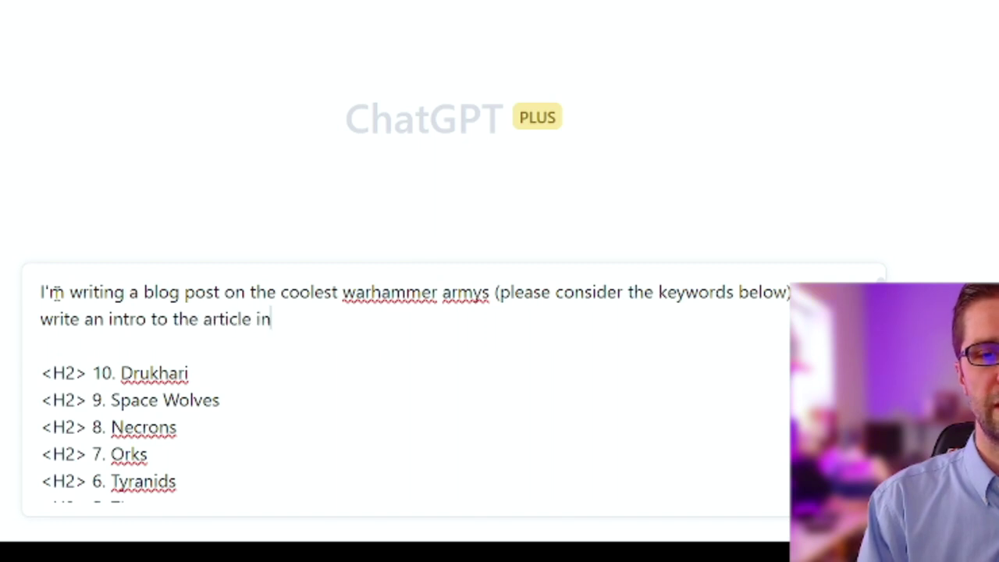
text( the voice of)
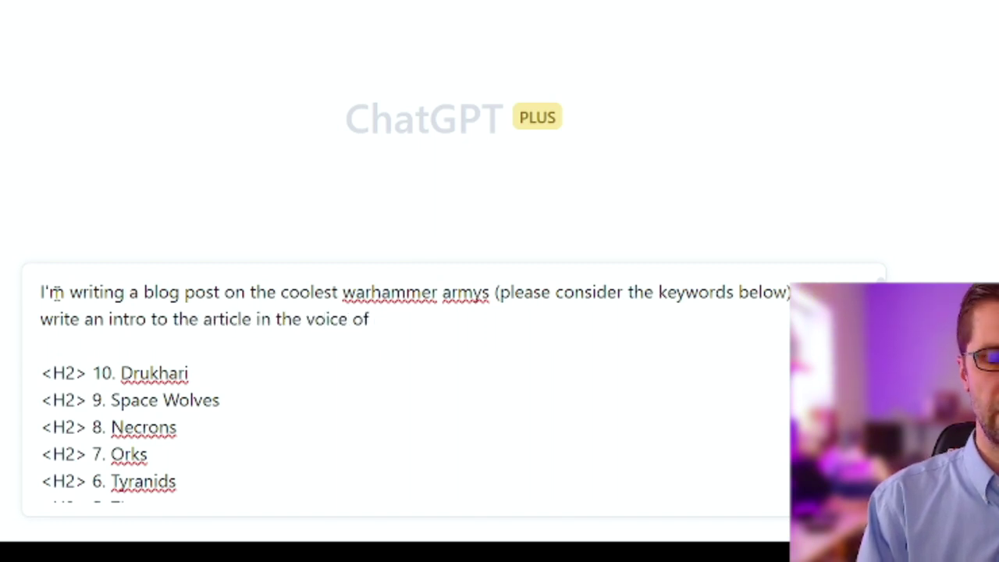
text( a )
text(18)
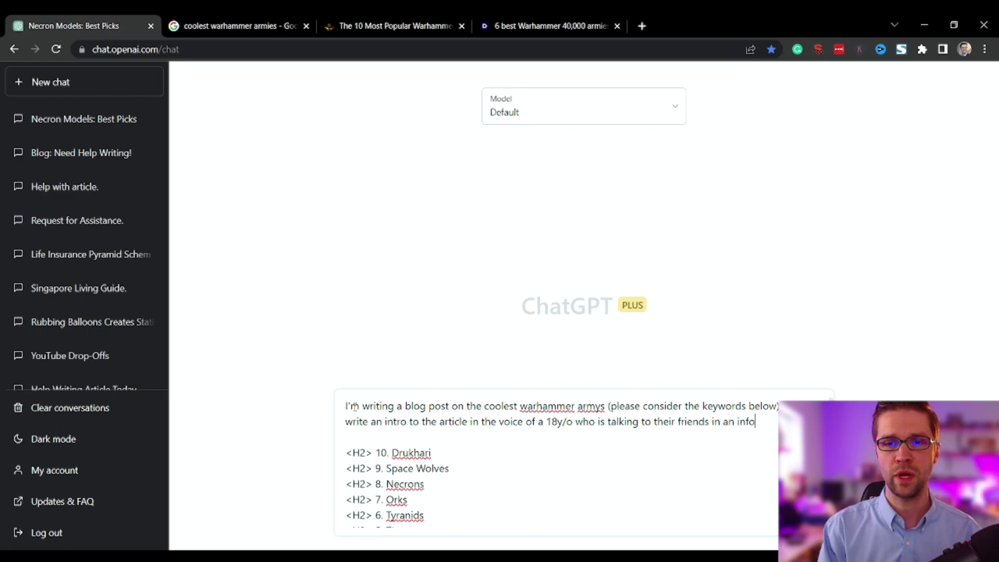
key(Return)
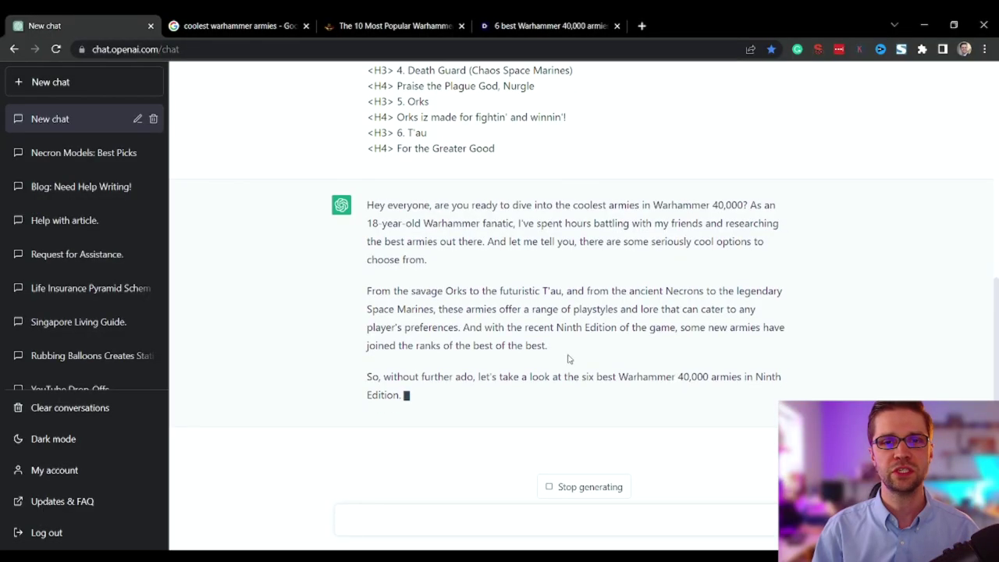
Highlight, then deselect, the Ninth Edition sentence while reading the generated intro.
drag(568, 359, 463, 327)
click(595, 352)
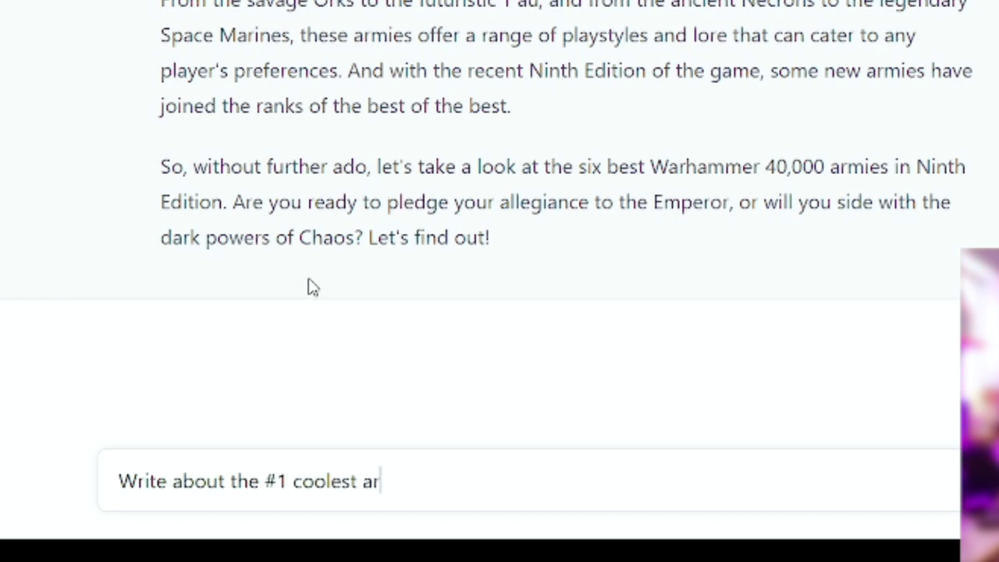
Send the prompt 'Write about the #1 coolest army.'.
text(.)
key(Return)
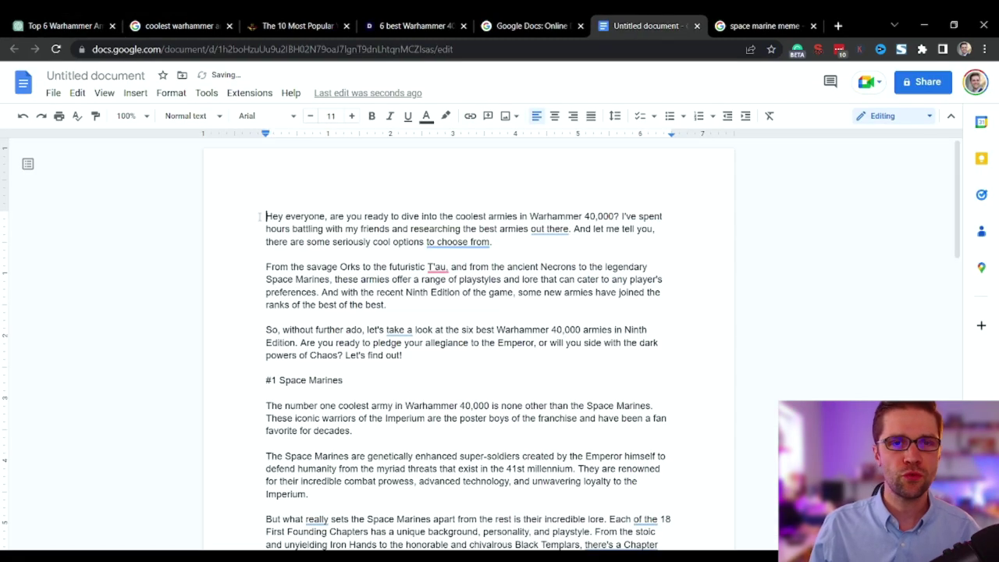
Review the Space Marines and Chaos Space Marines sections in the Google Docs draft.
scroll(327, 228, down, 10)
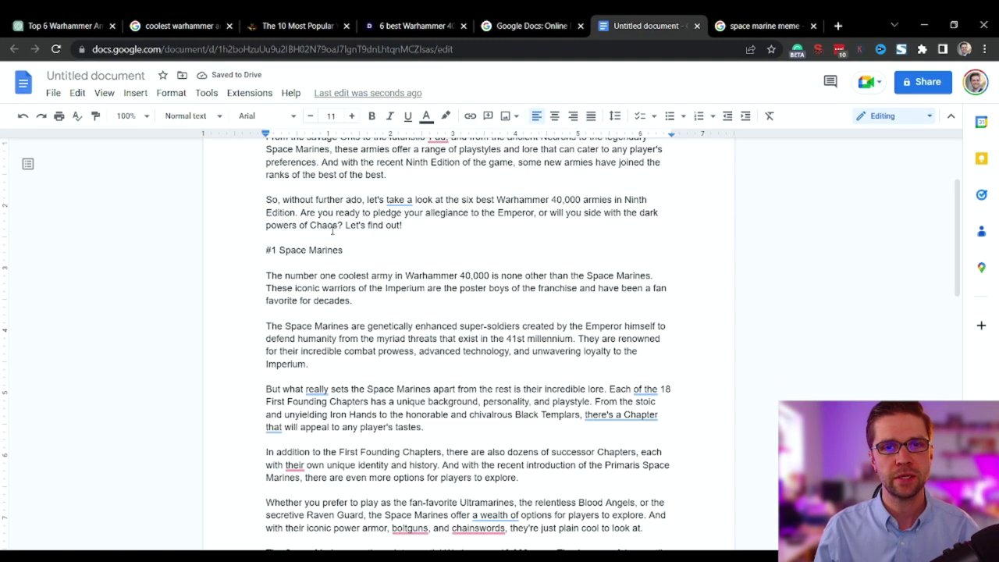
scroll(404, 303, up, 10)
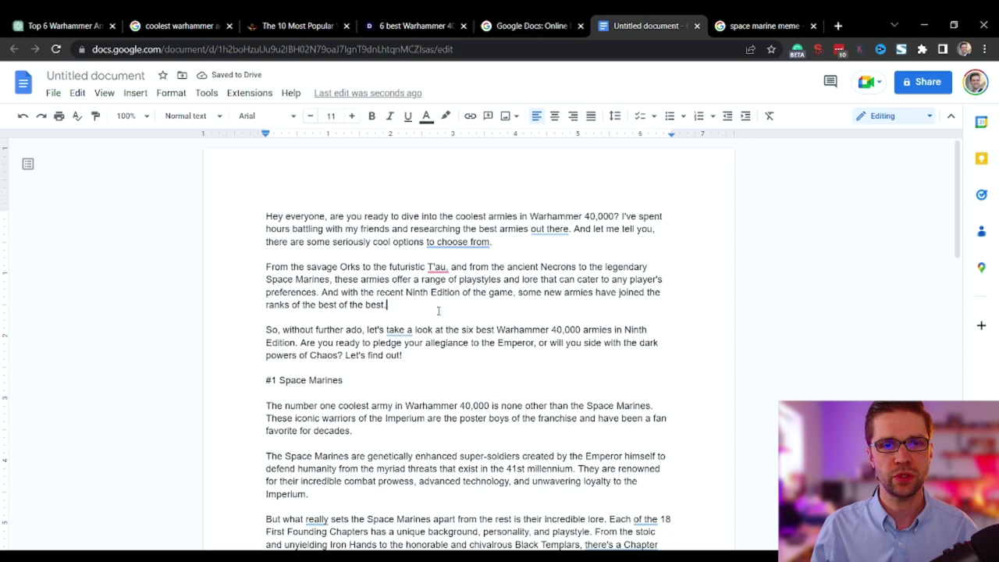
drag(263, 215, 269, 390)
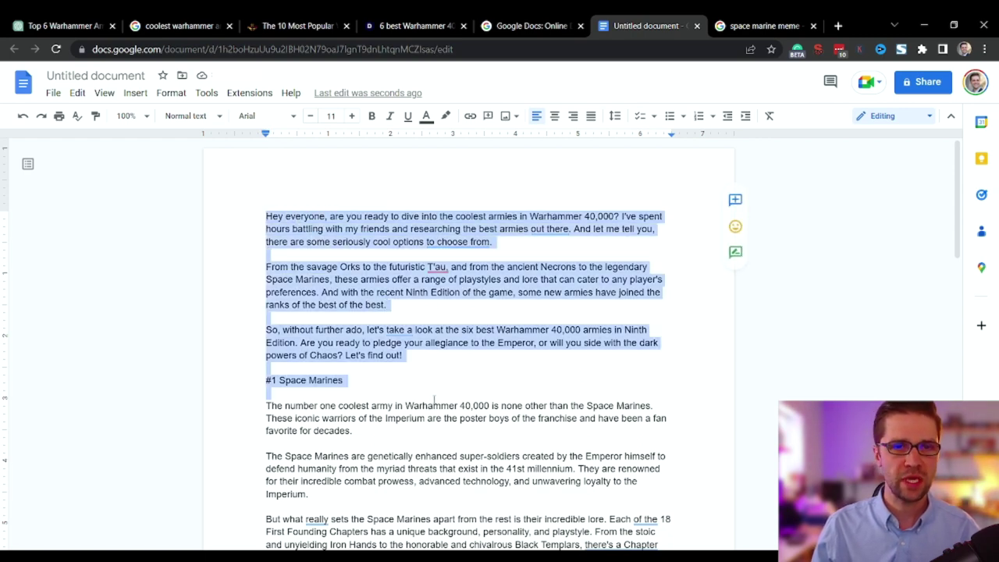
click(269, 392)
scroll(313, 222, down, 3)
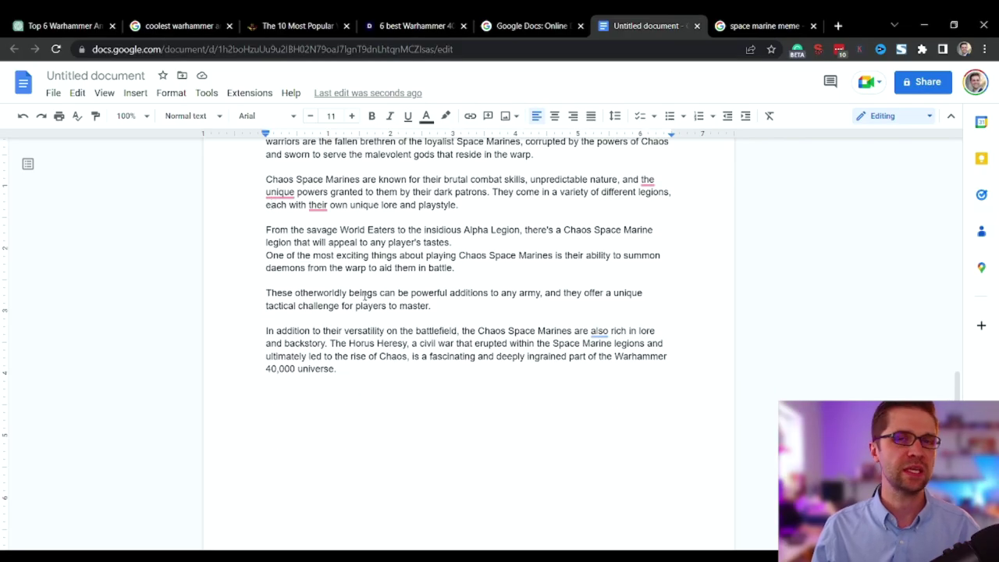
scroll(364, 295, down, 3)
scroll(351, 299, up, 6)
scroll(339, 310, down, 6)
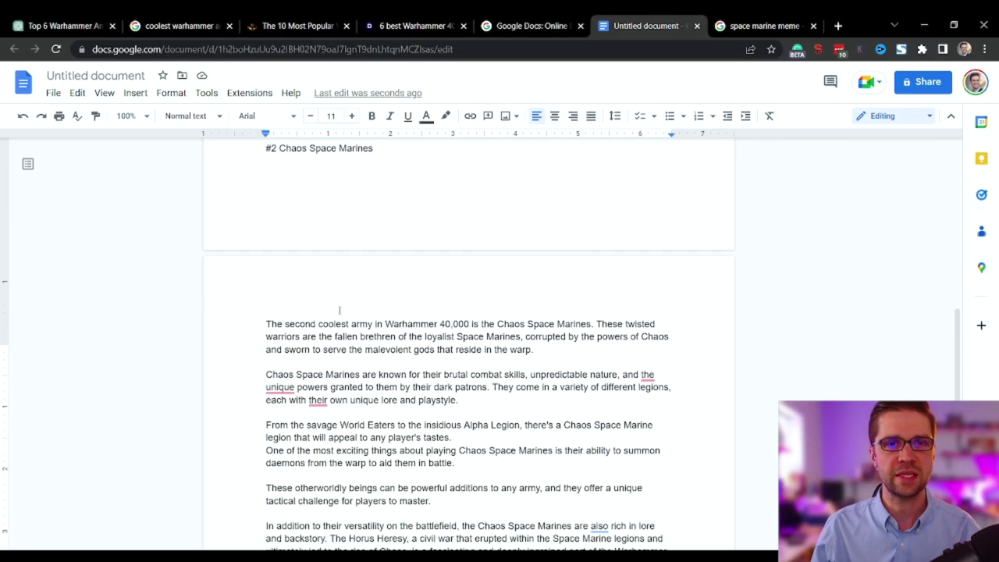
scroll(375, 311, up, 2)
Check that the whole draft's word count is 608 words, then close the summary.
key(ctrl+a)
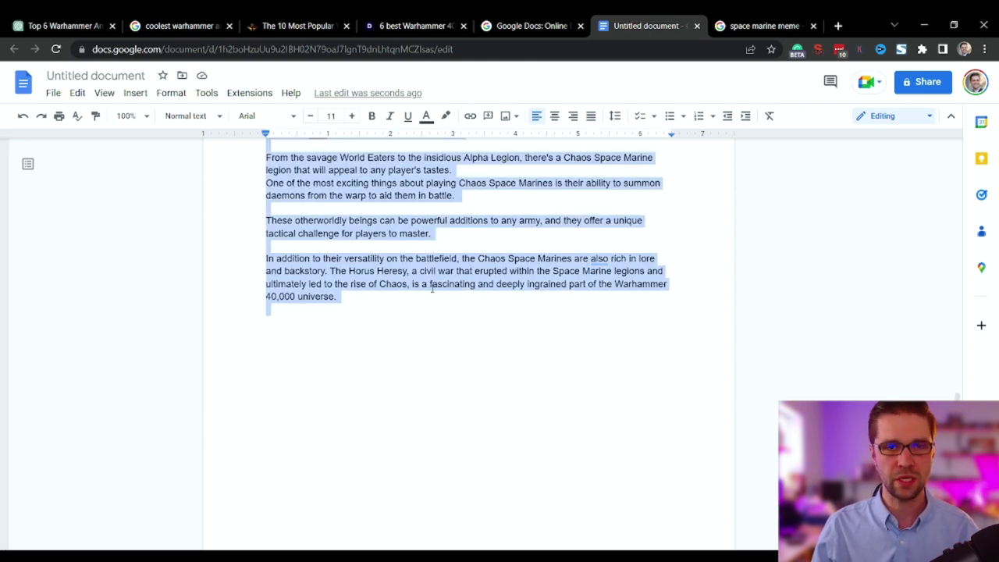
key(ctrl+shift+c)
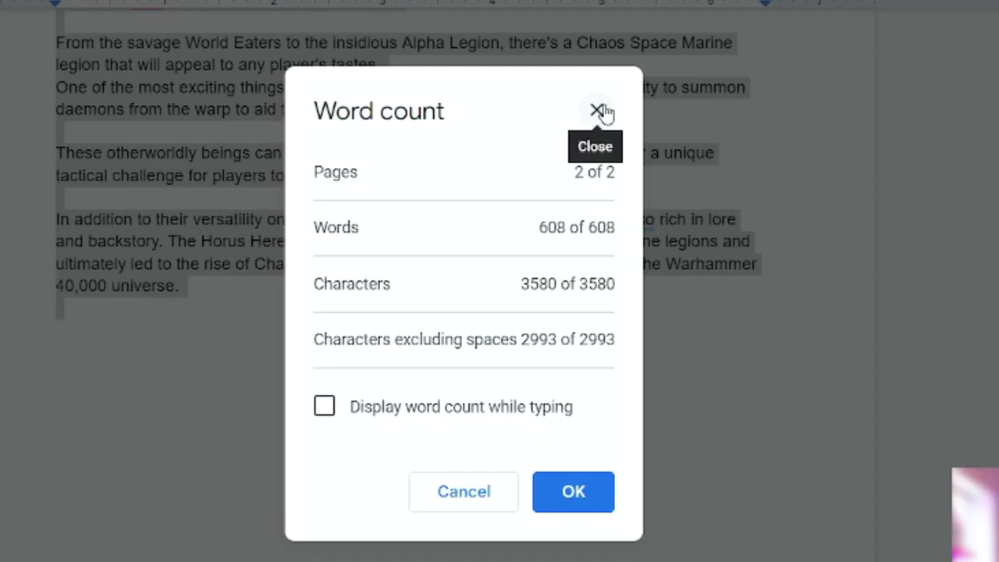
click(599, 112)
scroll(297, 416, up, 15)
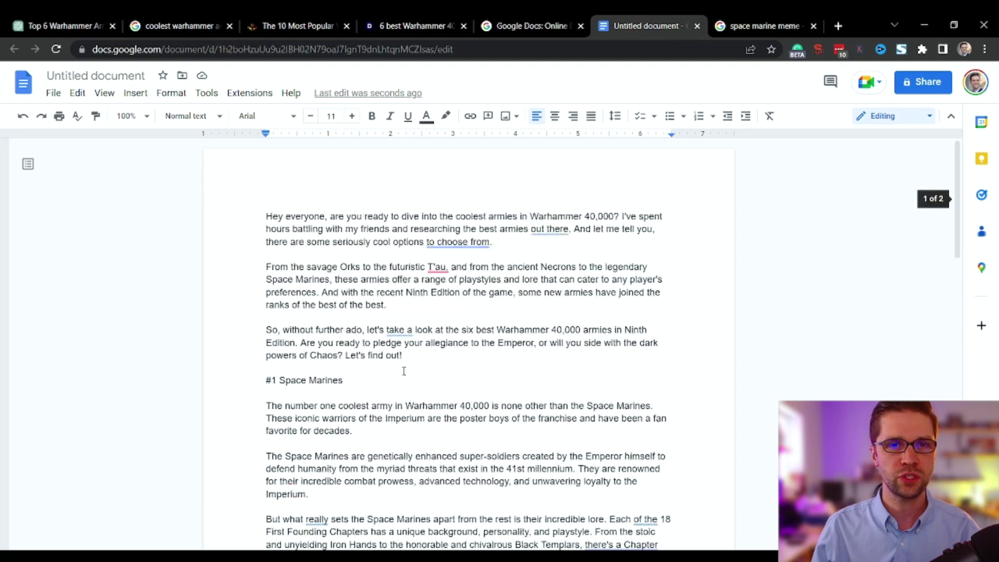
scroll(355, 327, down, 15)
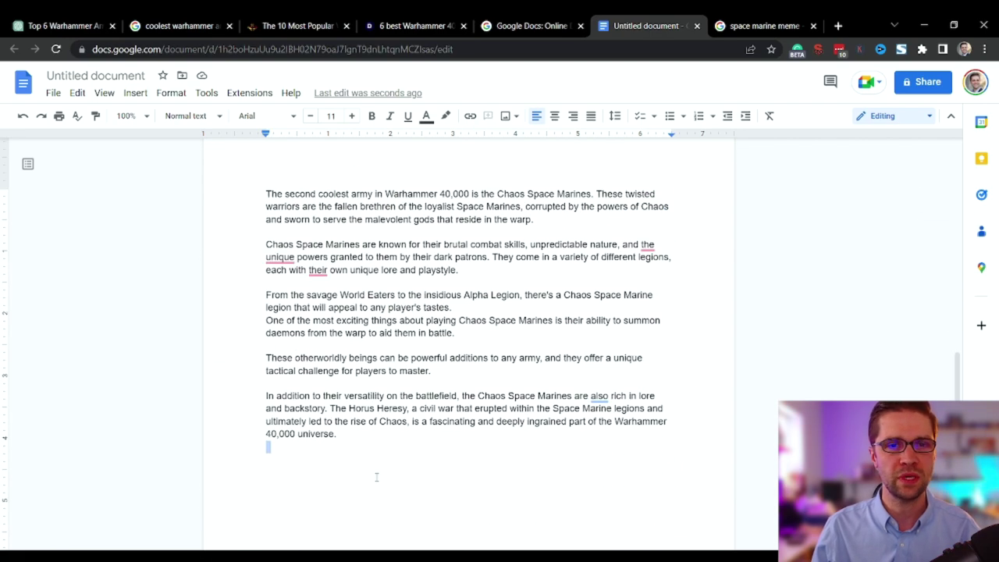
scroll(398, 449, up, 2)
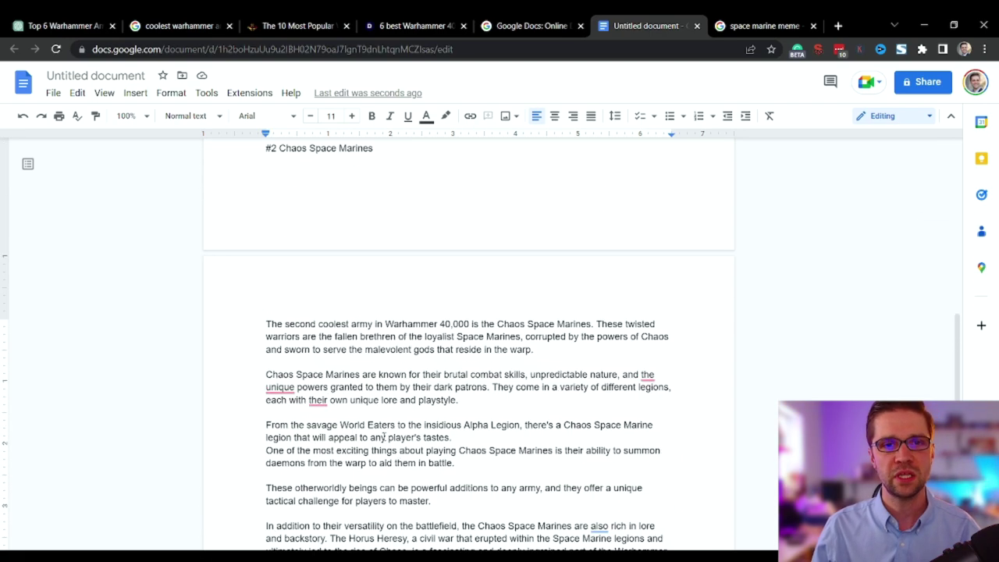
On the search results, expand and collapse the 'Who is God in Warhammer 40k?' question.
click(179, 25)
click(300, 267)
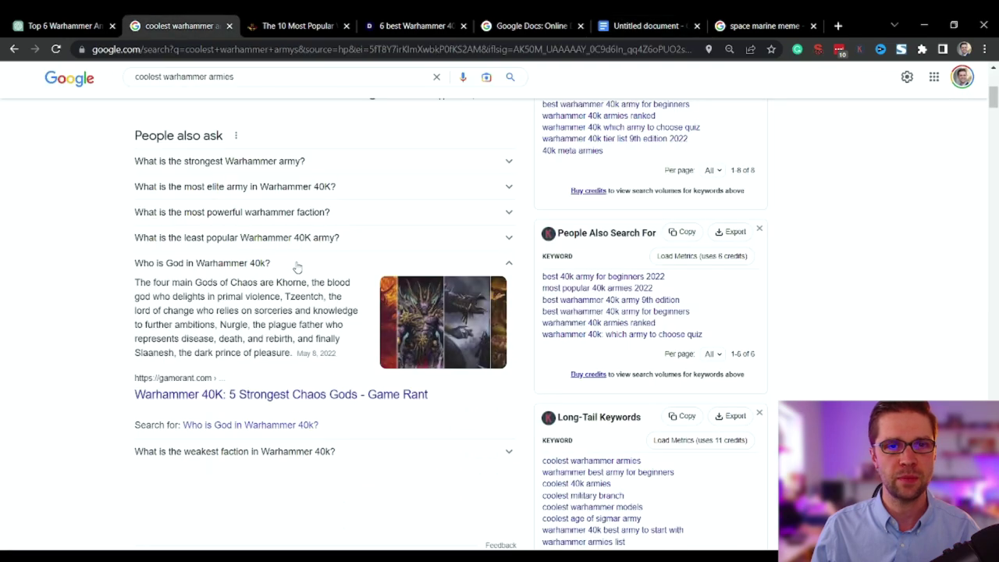
click(297, 267)
scroll(40, 313, up, 4)
scroll(61, 322, down, 2)
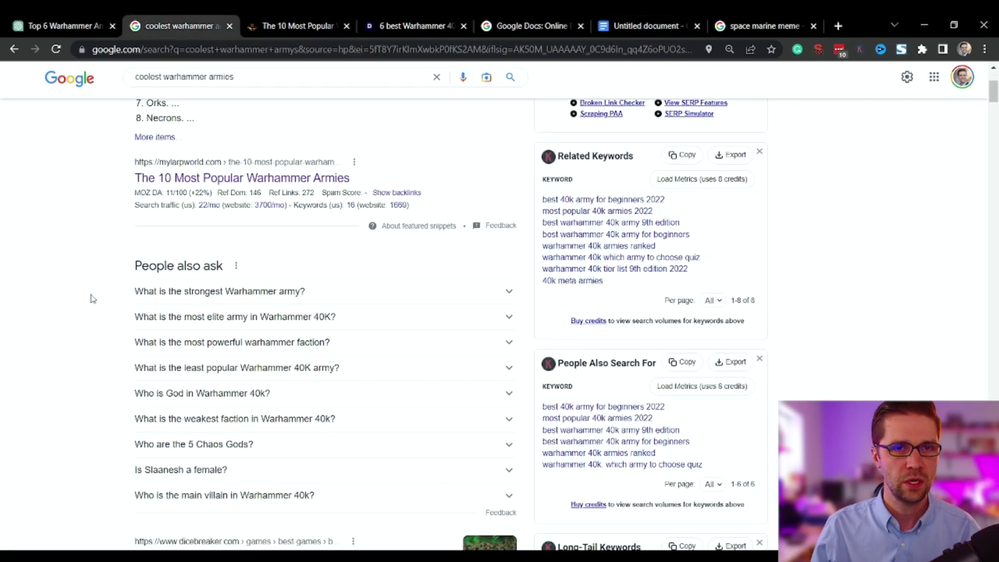
scroll(49, 325, up, 3)
scroll(85, 334, down, 4)
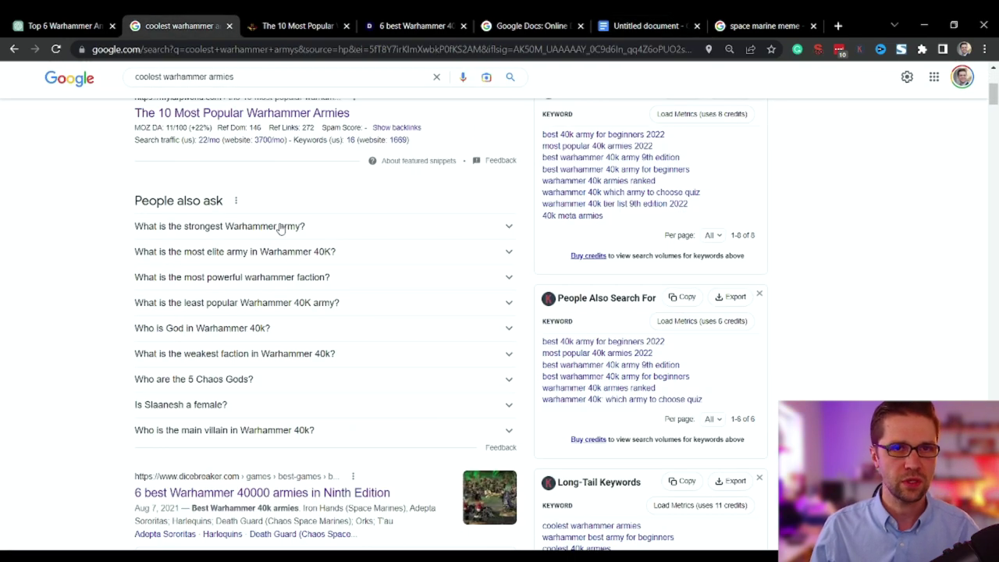
Select the nine People also ask questions and return to ChatGPT.
triple_click(186, 77)
scroll(55, 267, up, 3)
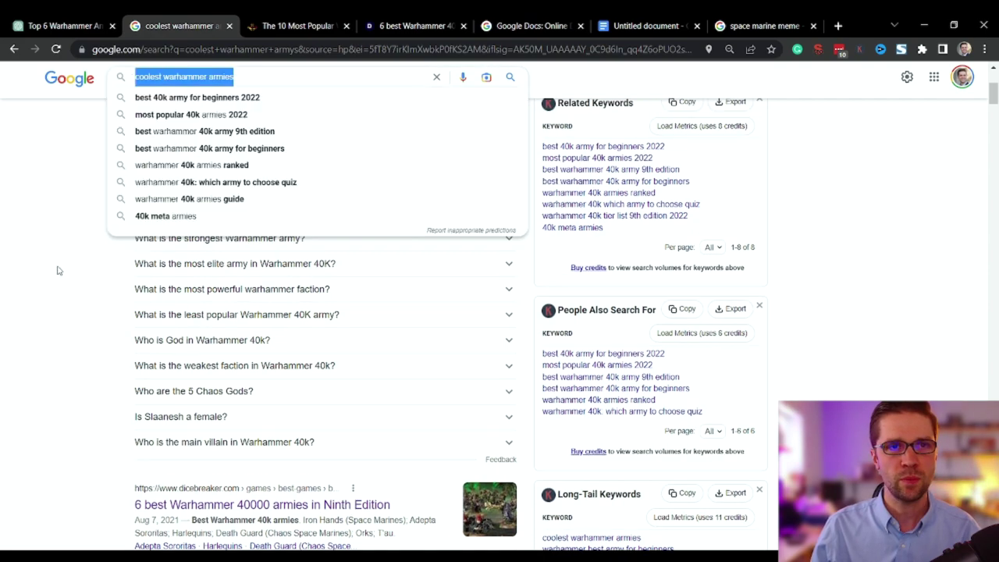
scroll(122, 312, down, 1)
scroll(122, 312, down, 1)
drag(317, 495, 117, 292)
click(62, 22)
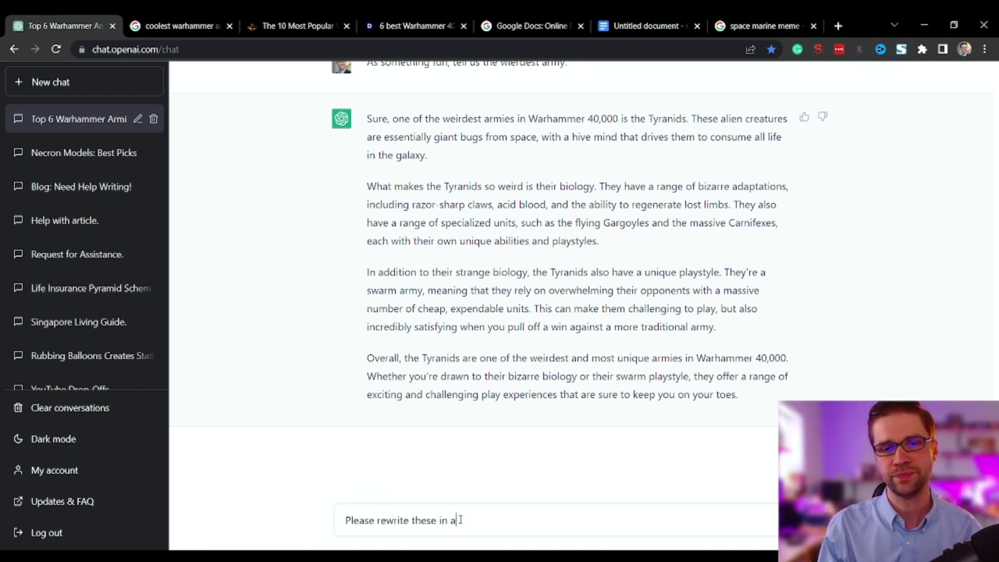
Send 'Please rewrite these in a simple way:' with the pasted questions, comparing against the search results.
text(:)
key(ctrl+v)
key(Return)
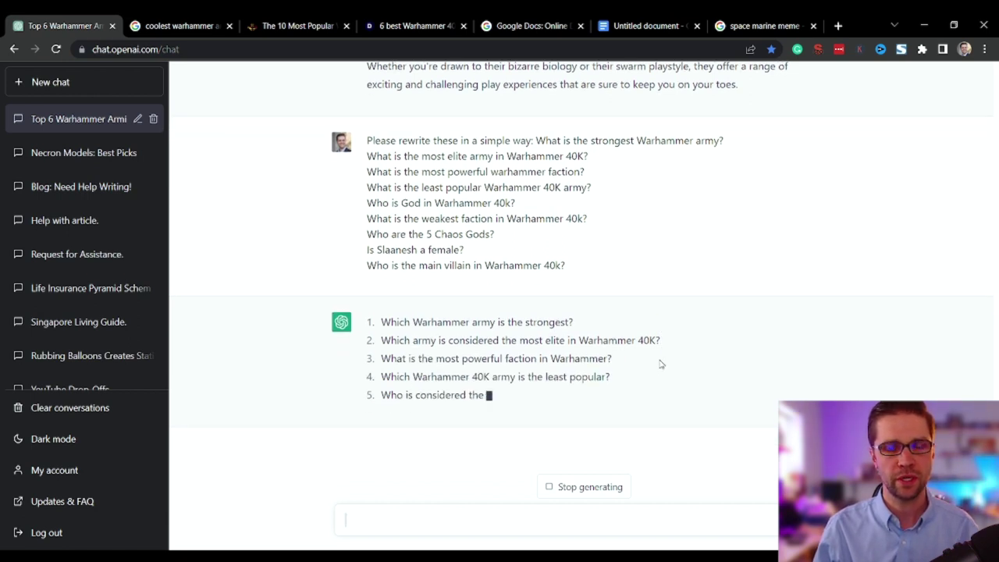
click(179, 26)
click(316, 431)
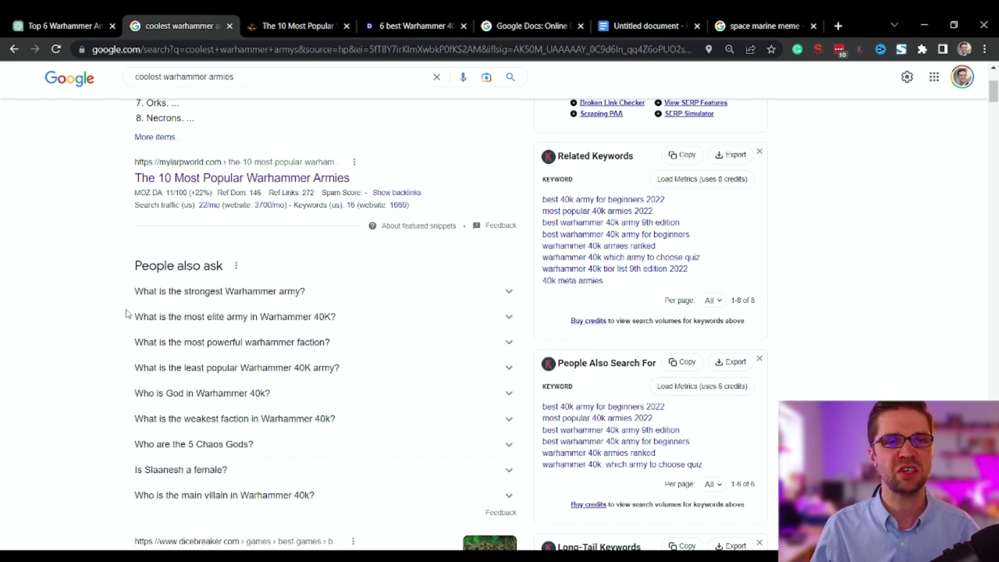
click(63, 26)
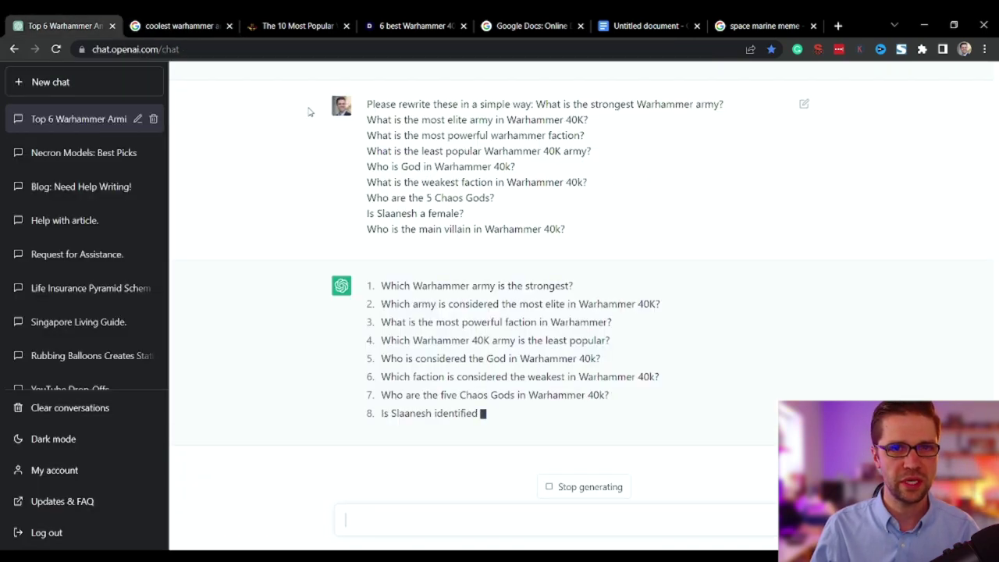
click(217, 26)
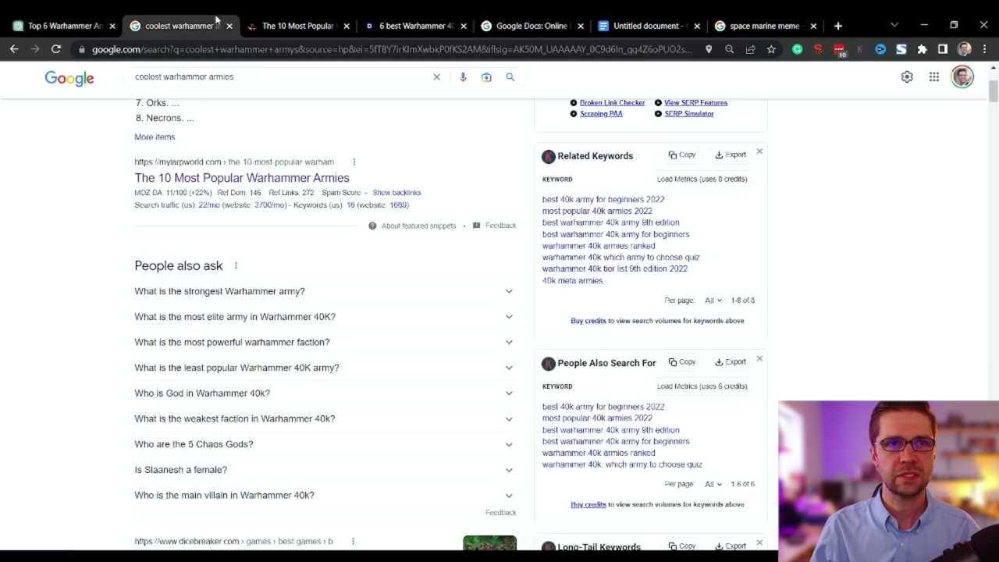
click(20, 25)
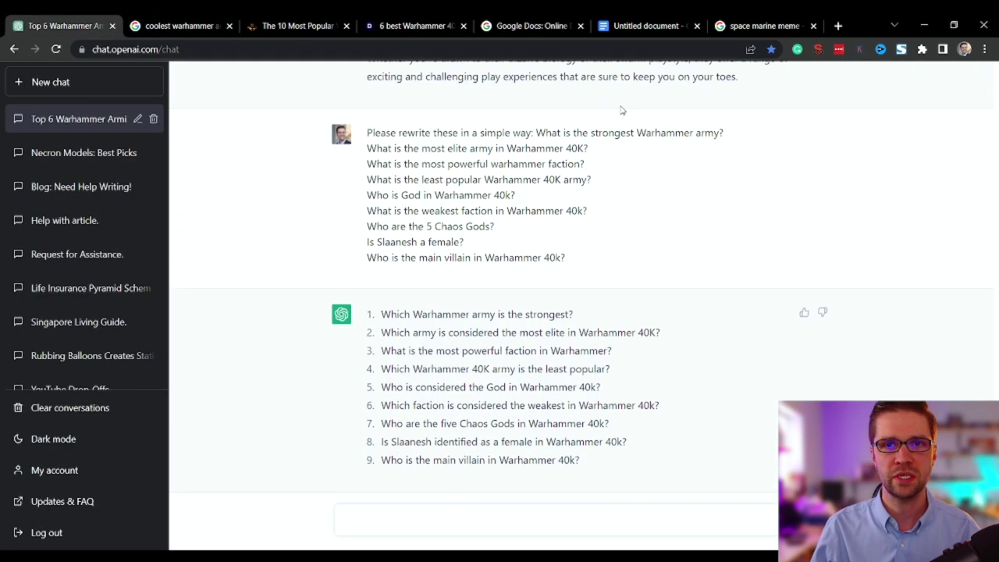
Ask 'Answer these in a quick fashion:' with the rewritten question list pasted in.
drag(536, 134, 729, 138)
click(402, 308)
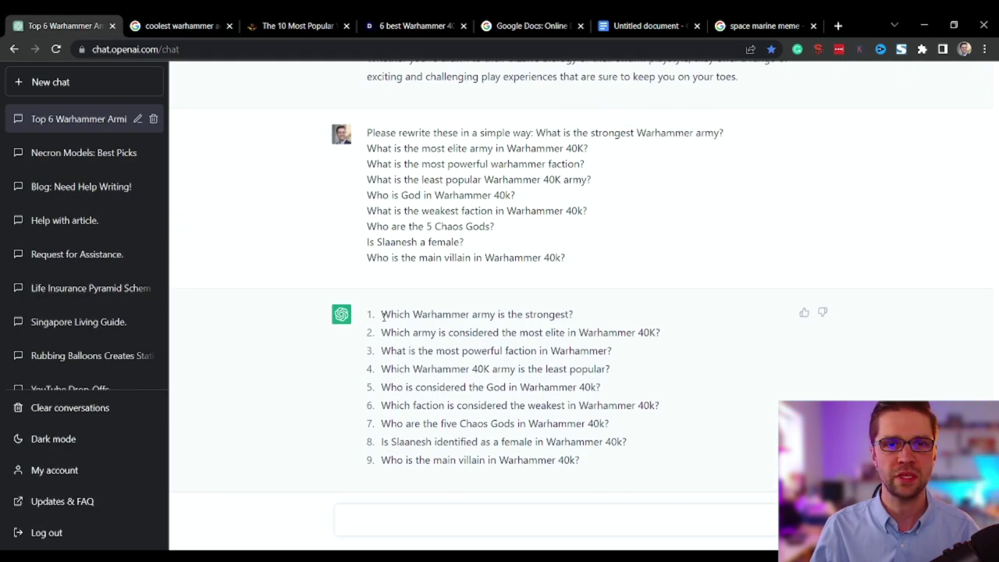
drag(383, 315, 591, 320)
click(559, 308)
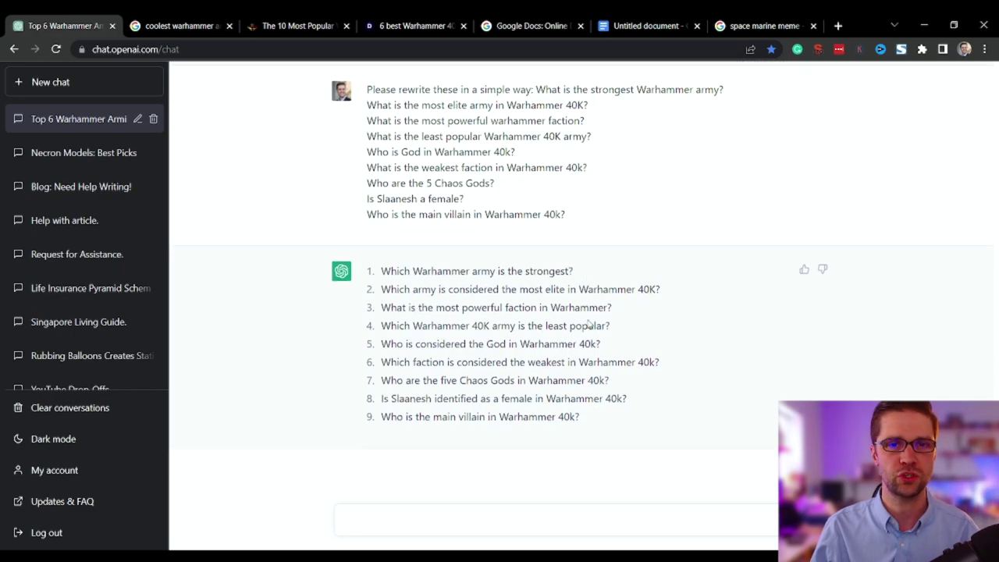
drag(582, 461, 365, 331)
click(365, 332)
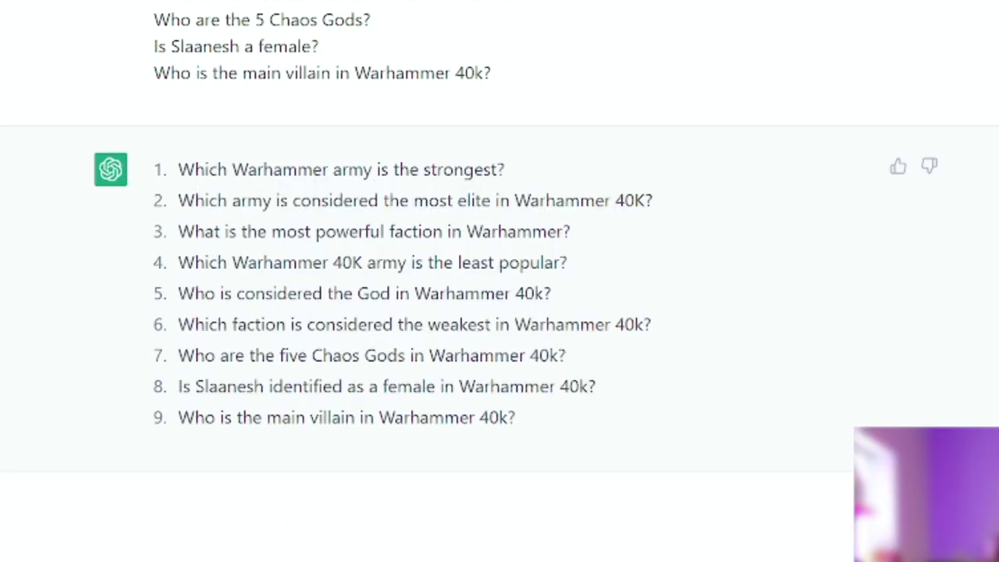
text(Answer )
text(these )
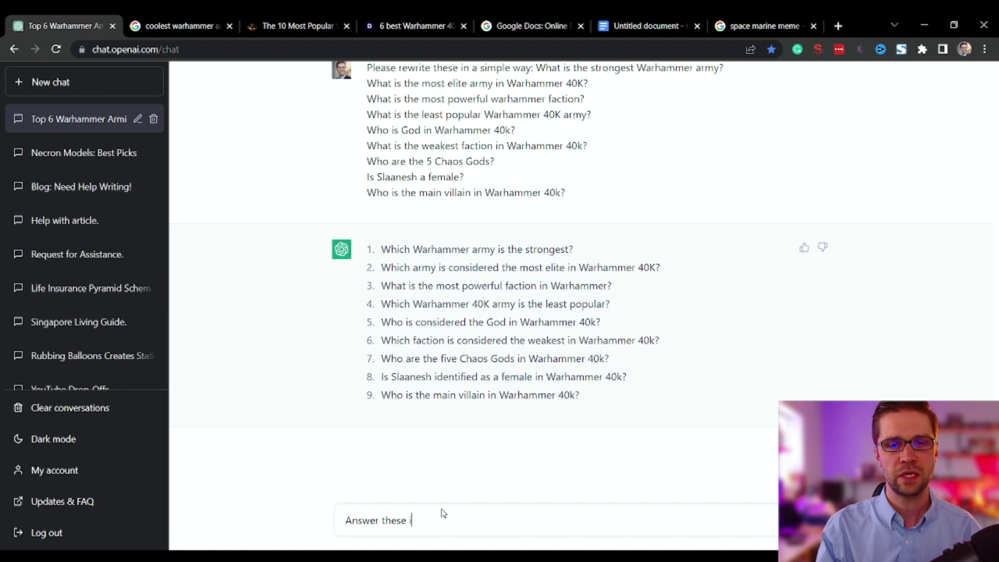
text(in a quick fashion:)
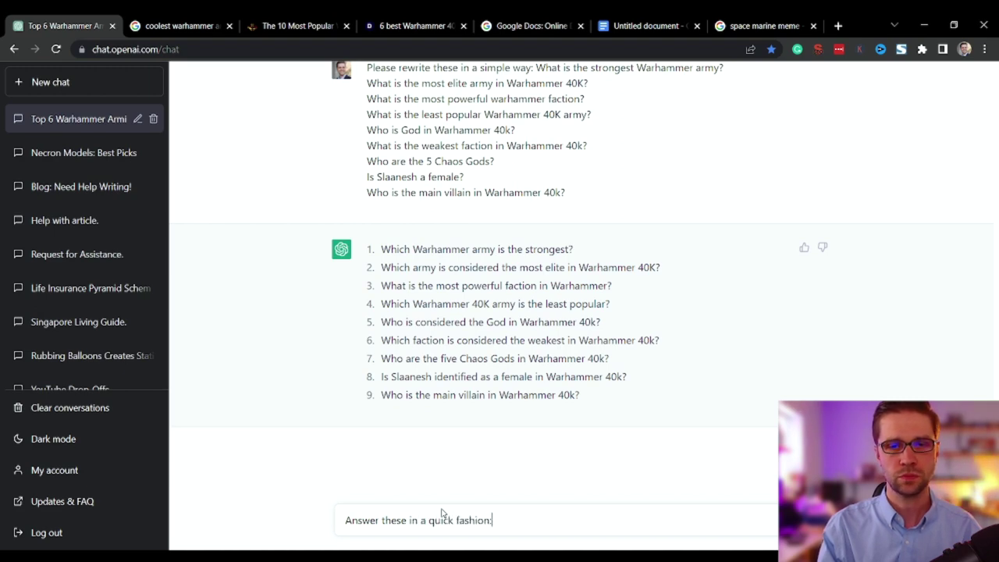
key(ctrl+v)
key(Return)
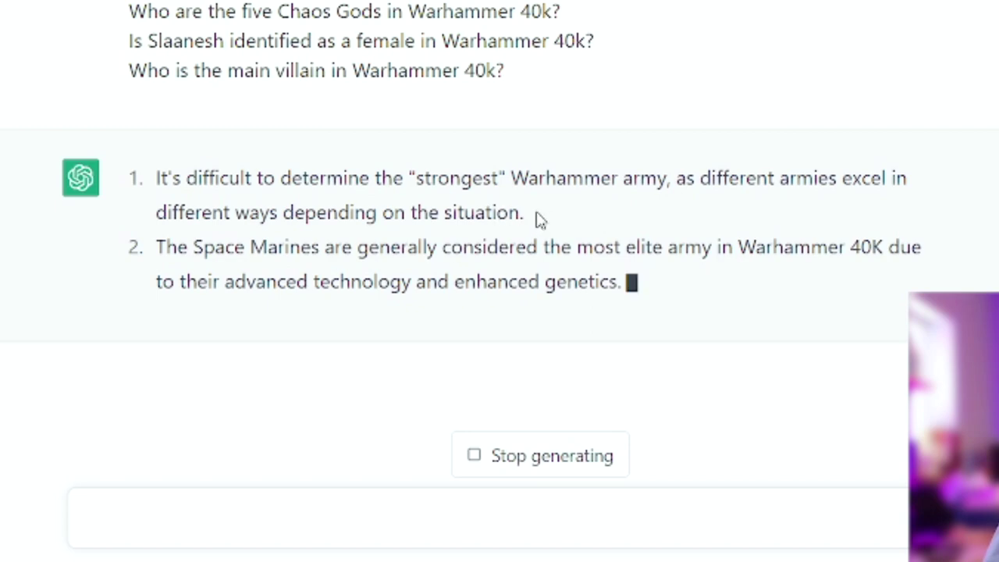
Paste the first FAQ answer below the article's last paragraph and clear its formatting to match.
drag(525, 213, 160, 178)
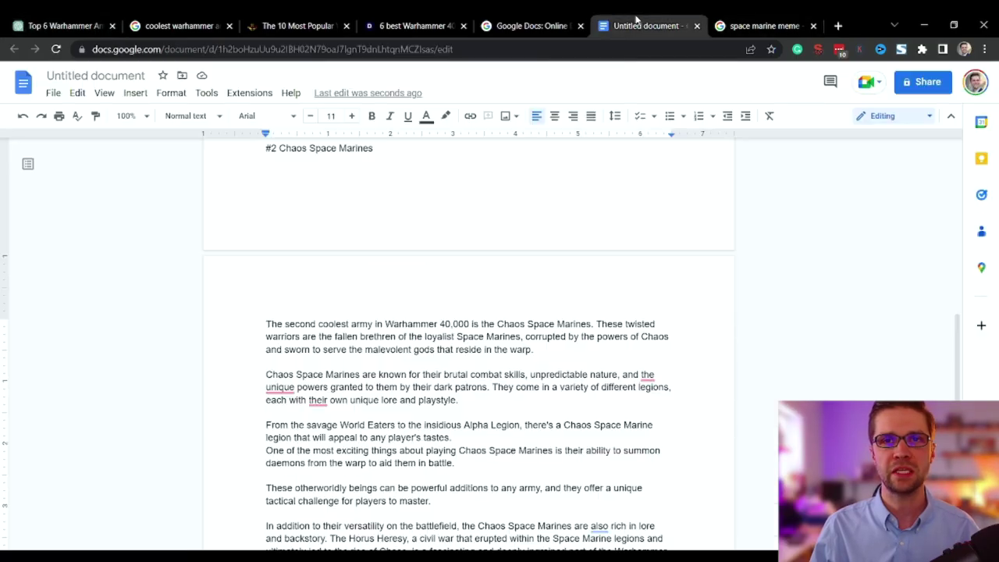
scroll(426, 350, down, 4)
scroll(426, 350, up, 4)
scroll(399, 319, down, 3)
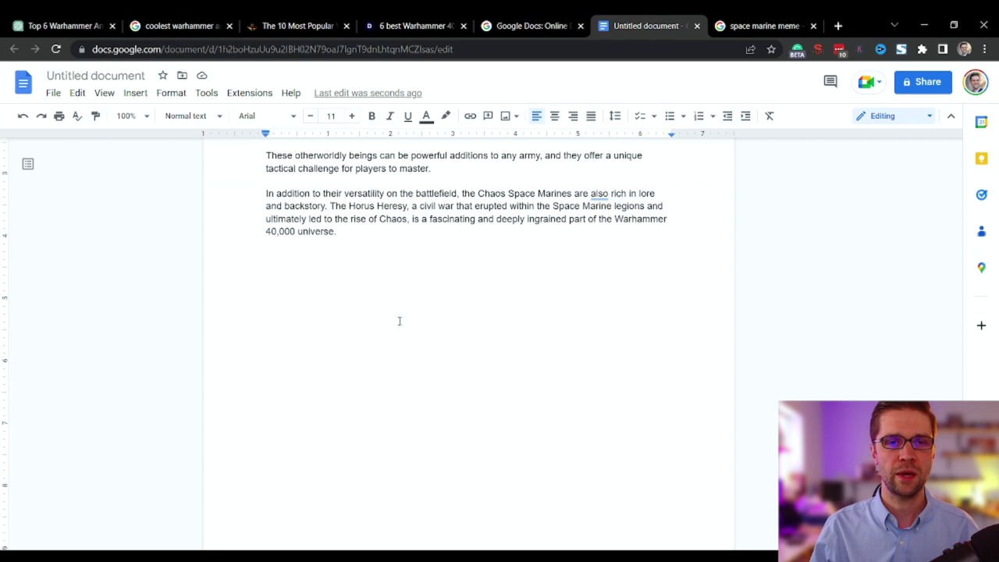
click(412, 320)
key(Return)
key(Return)
key(Return)
key(Return)
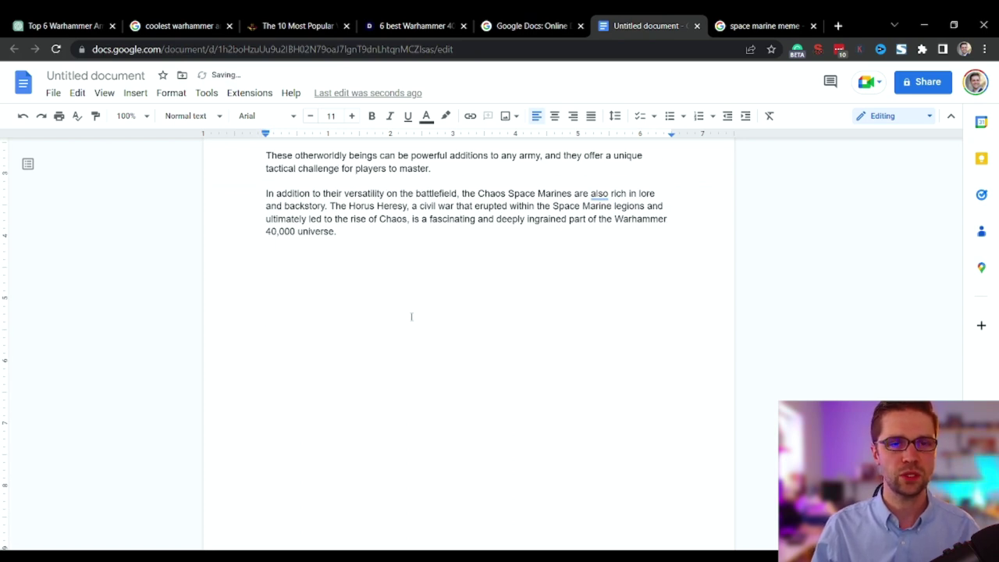
text(It's difficult to determine the "strongest" Warhammer army, as different armies excel in different ways depending on the situation.)
key(ctrl+a)
key(ctrl+backslash)
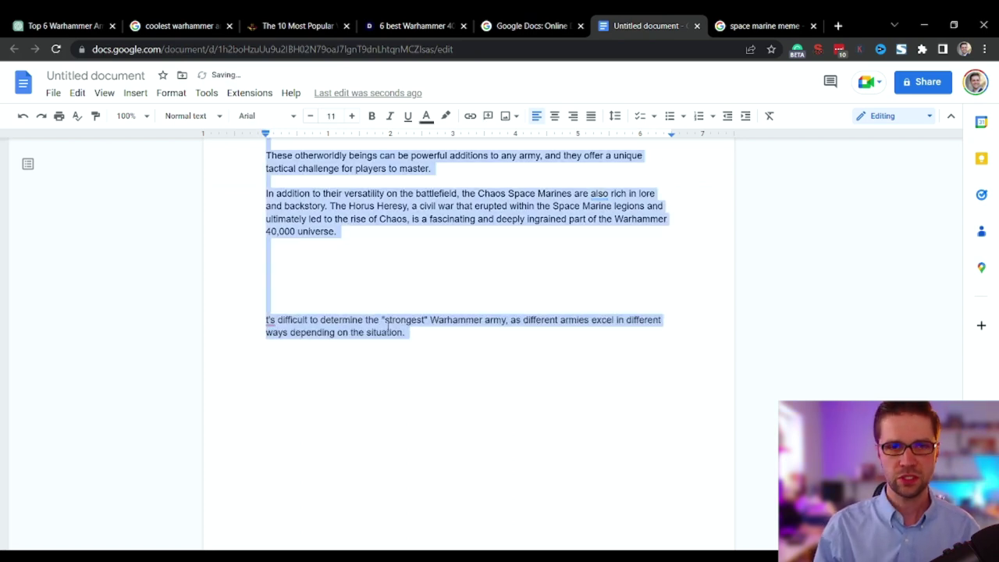
click(421, 341)
Replace that pasted answer paragraph with the nine rewritten FAQ questions from ChatGPT.
click(62, 26)
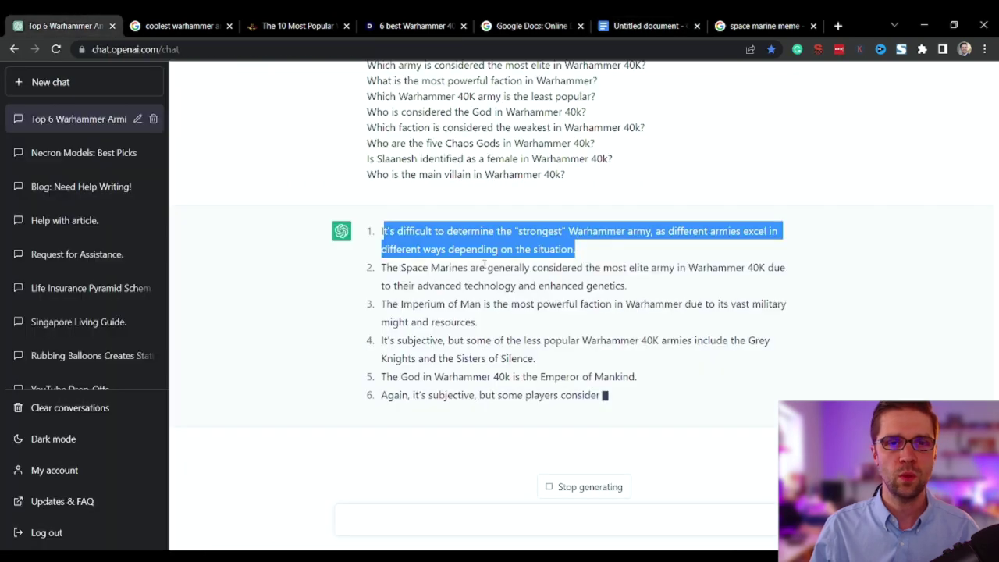
scroll(521, 370, up, 1)
drag(591, 245, 513, 115)
key(ctrl+c)
click(757, 26)
click(624, 26)
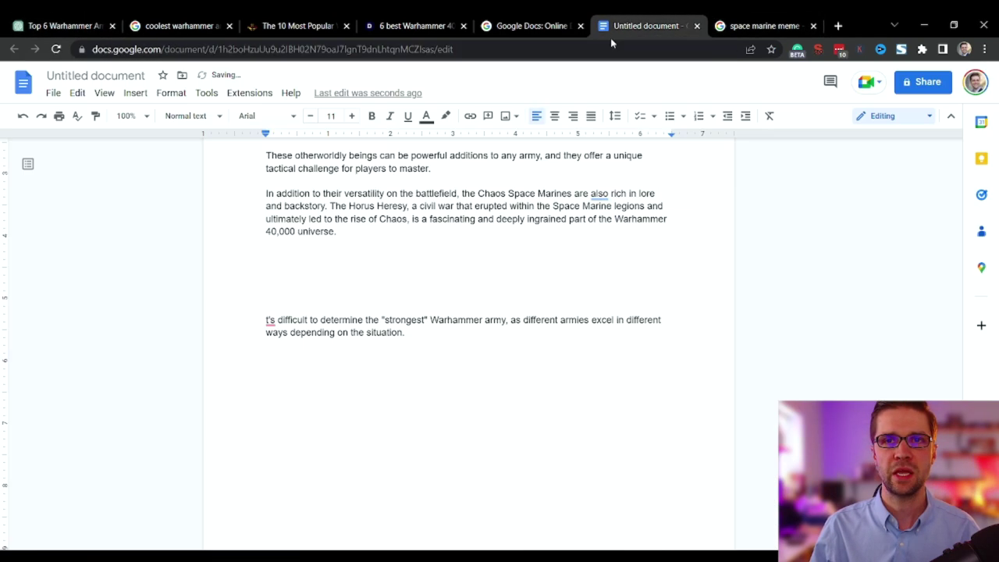
drag(384, 333, 263, 300)
key(ctrl+v)
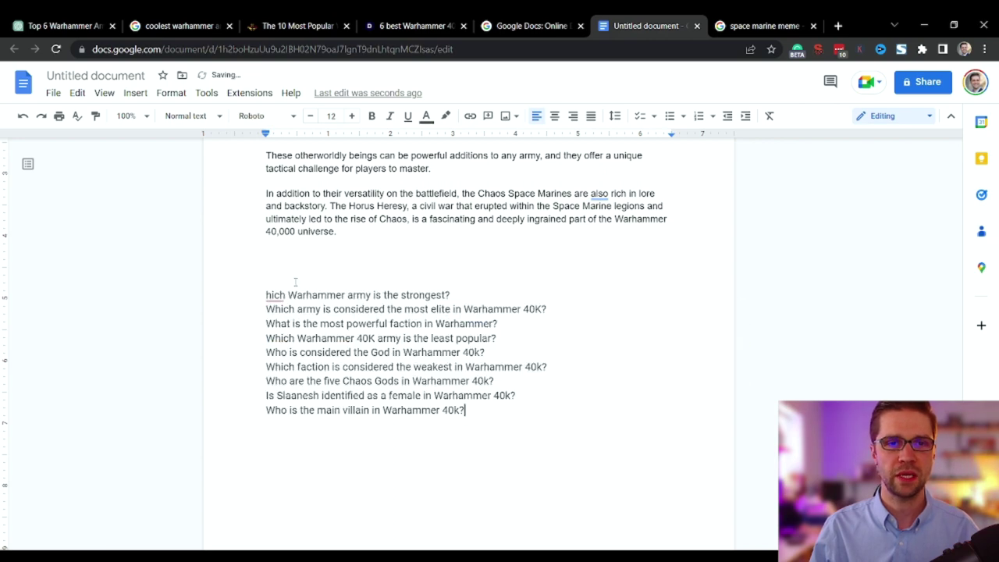
text(W)
Add the Space Marines answer under the most elite question and reset the whole document to Arial 11.
click(58, 25)
click(505, 385)
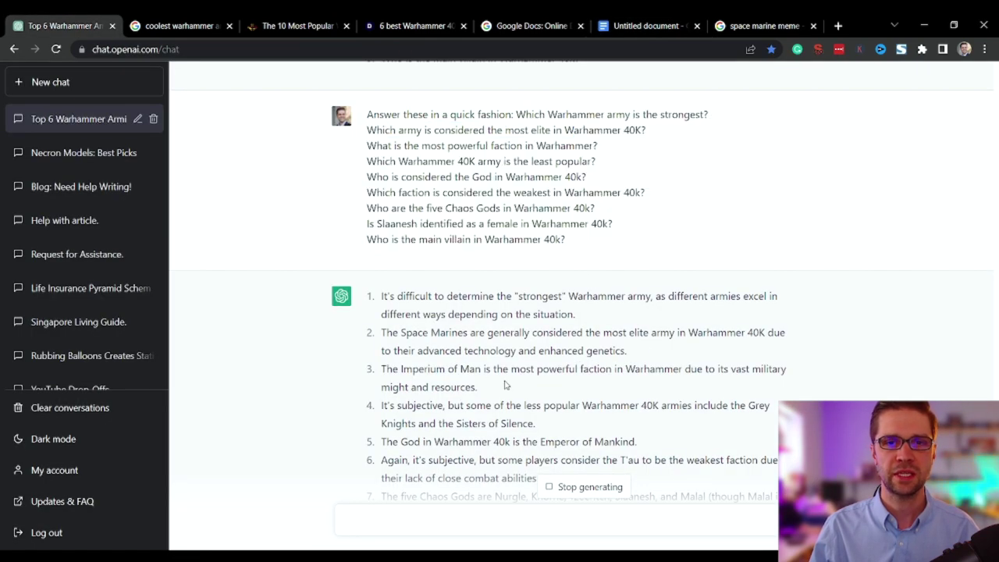
drag(625, 358, 375, 330)
key(ctrl+c)
click(718, 26)
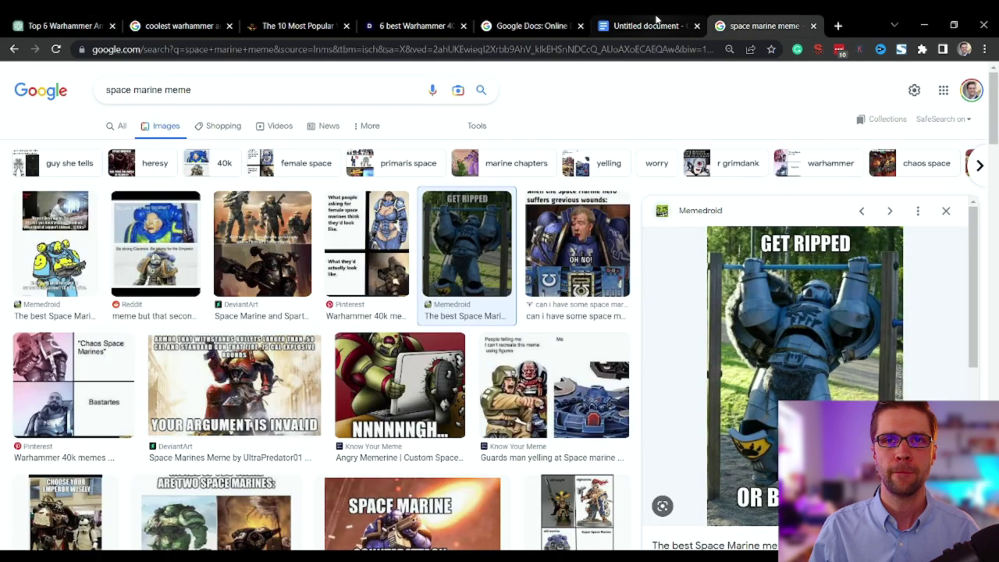
click(661, 26)
click(554, 309)
key(Return)
key(Return)
key(ctrl+v)
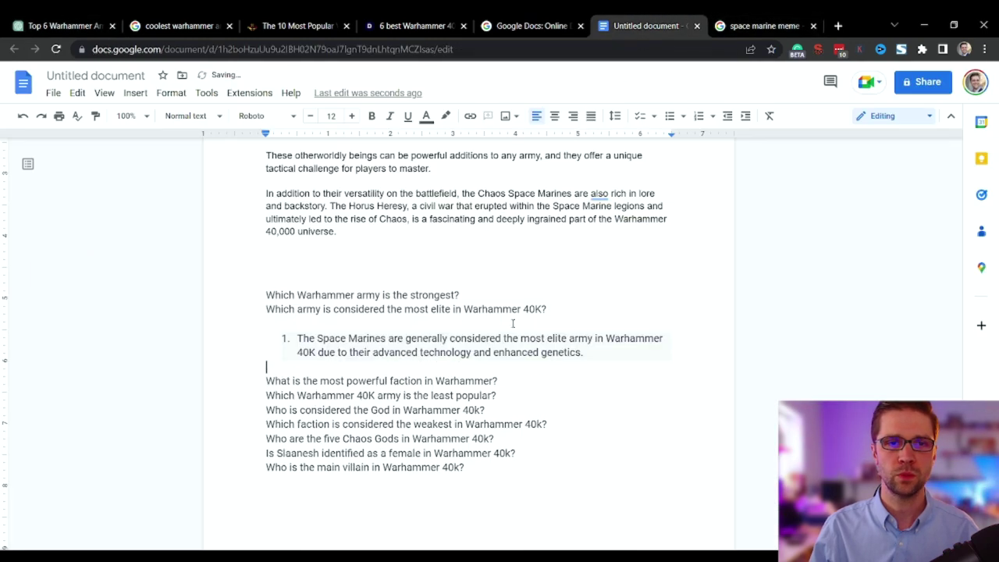
key(ctrl+a)
key(ctrl+backslash)
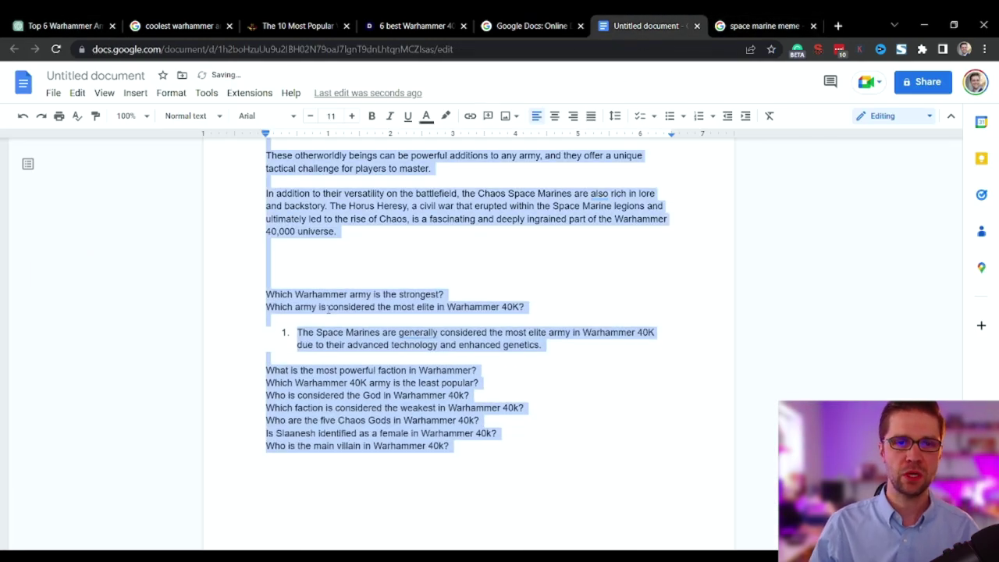
click(297, 332)
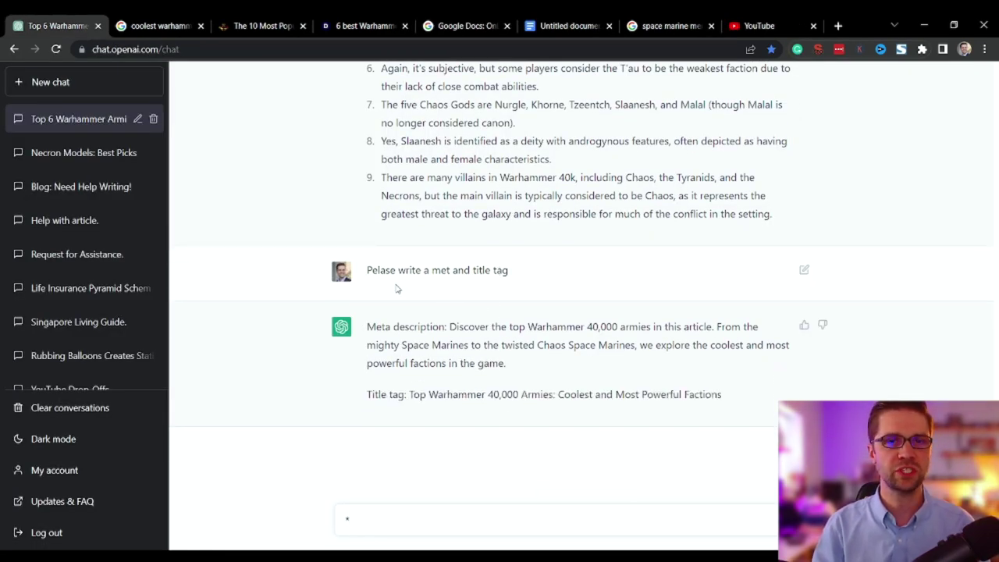
Select the generated meta description and title tag in ChatGPT's reply.
drag(378, 270, 478, 270)
click(482, 274)
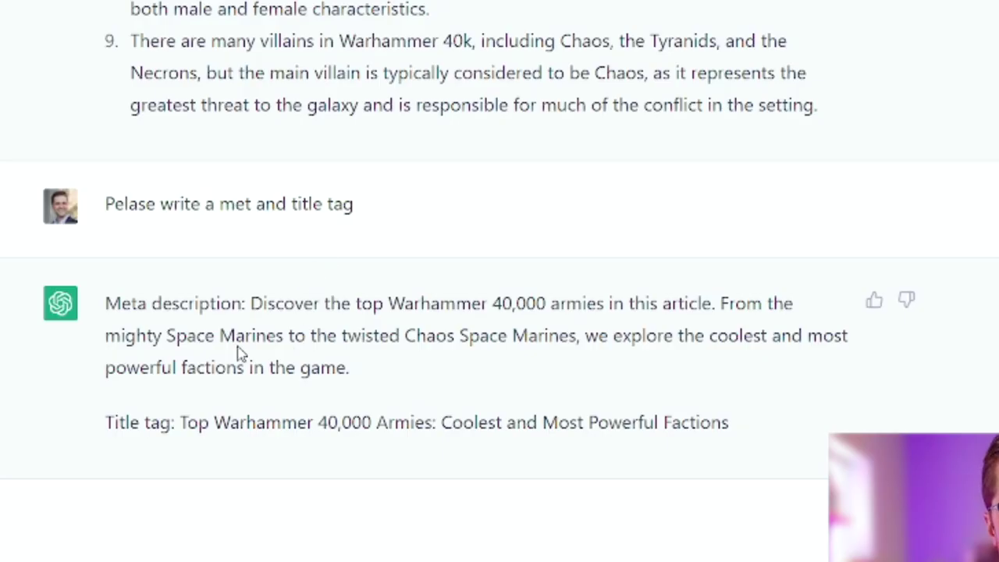
drag(105, 203, 270, 204)
click(296, 252)
drag(734, 422, 98, 315)
key(ctrl+c)
Paste the meta description and title tag at the very start of the Warhammer draft, before 'Hey everyone…'.
click(565, 25)
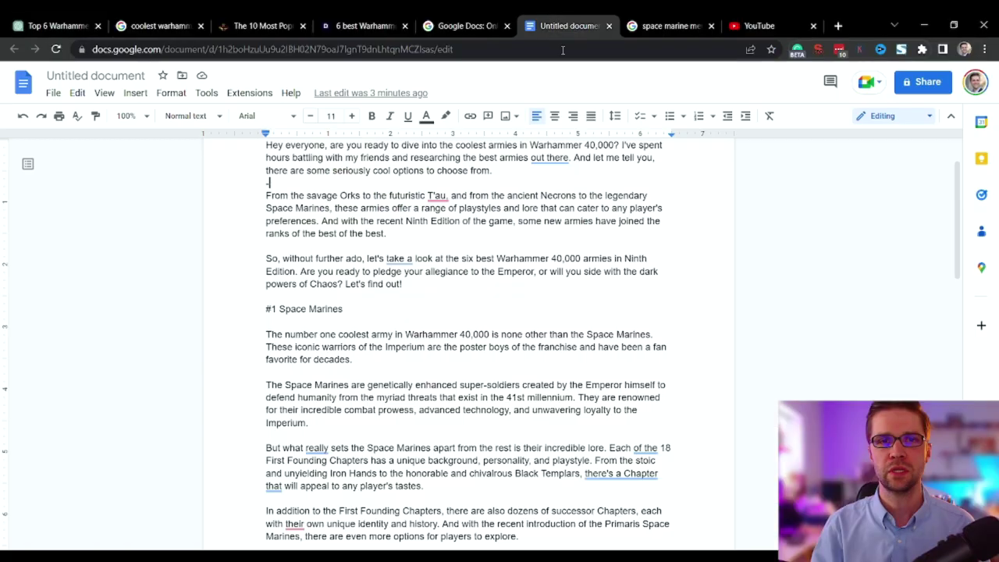
key(ctrl+Home)
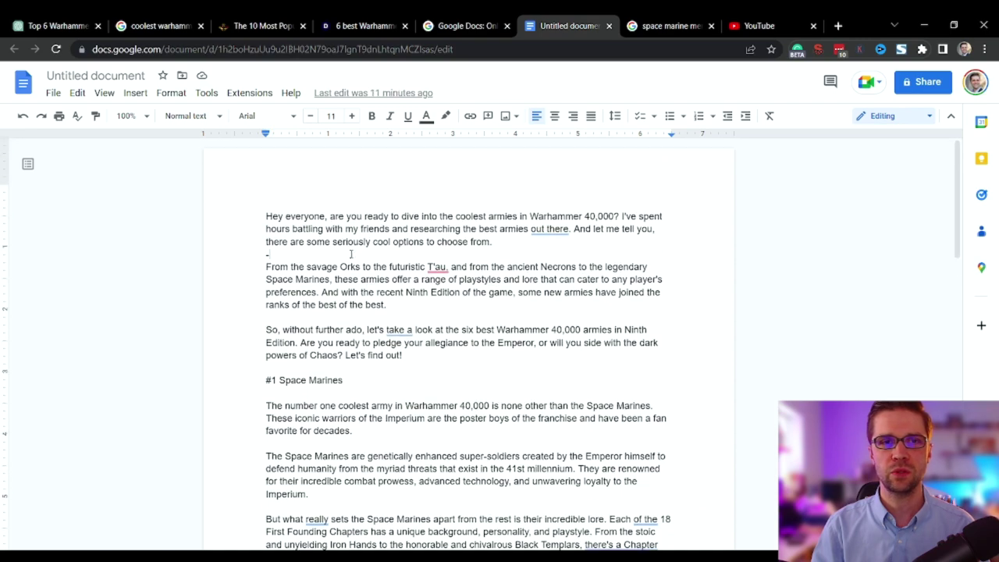
key(ctrl+v)
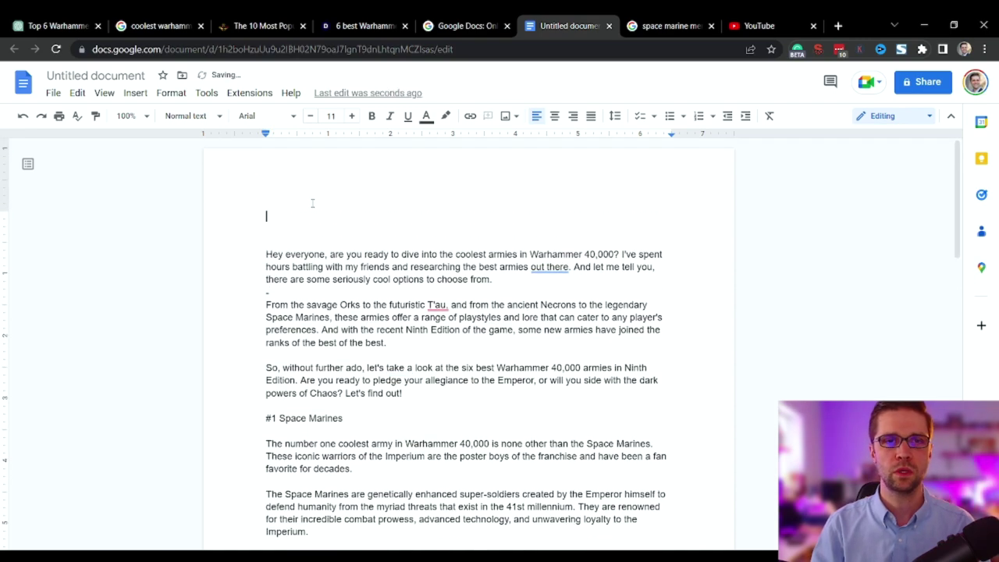